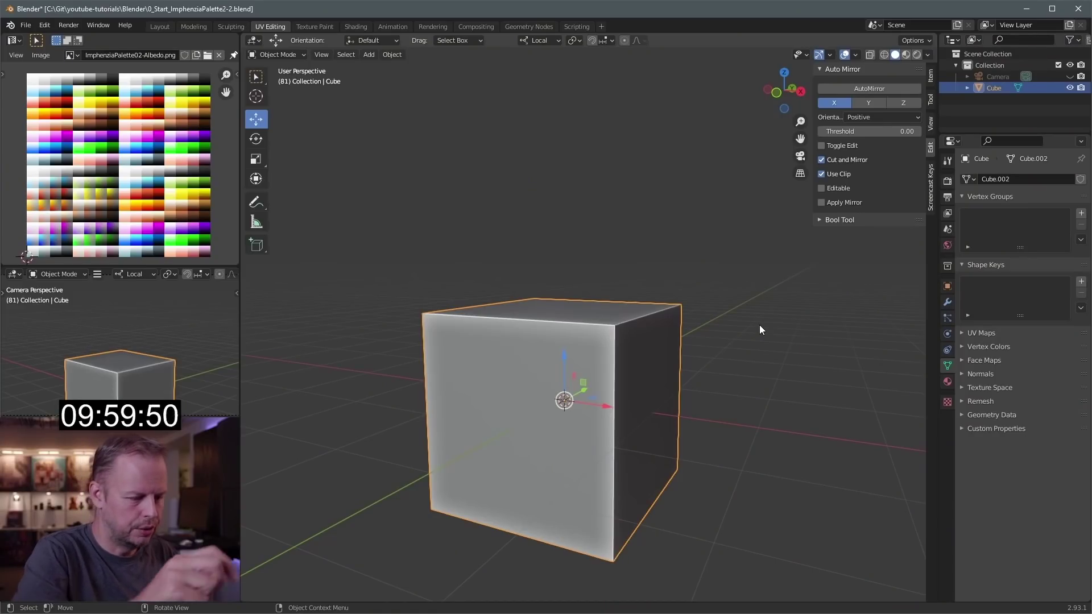
Edit the cube's mesh in front view, scale it down and move it up about 0.95 m, centred over the origin
key("Tab")
key("KP_1")
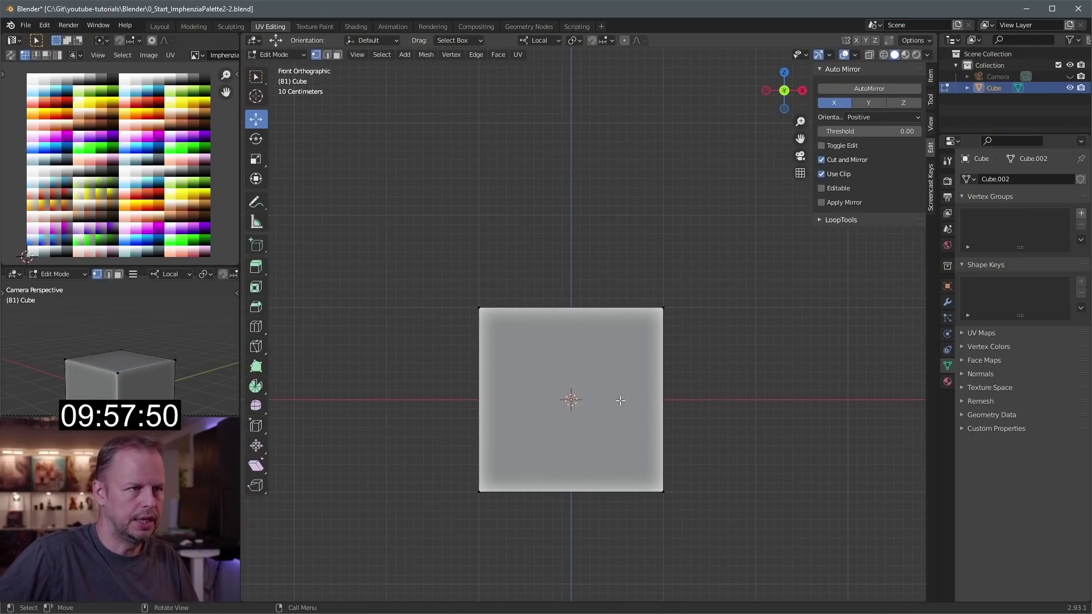
scroll(620, 400, "down", 5)
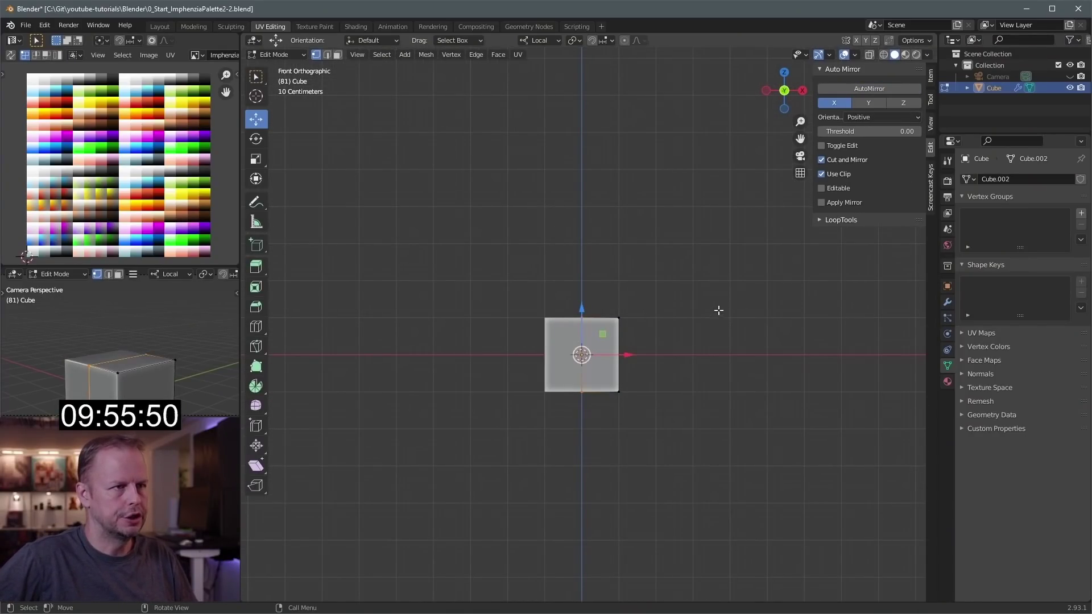
key("s")
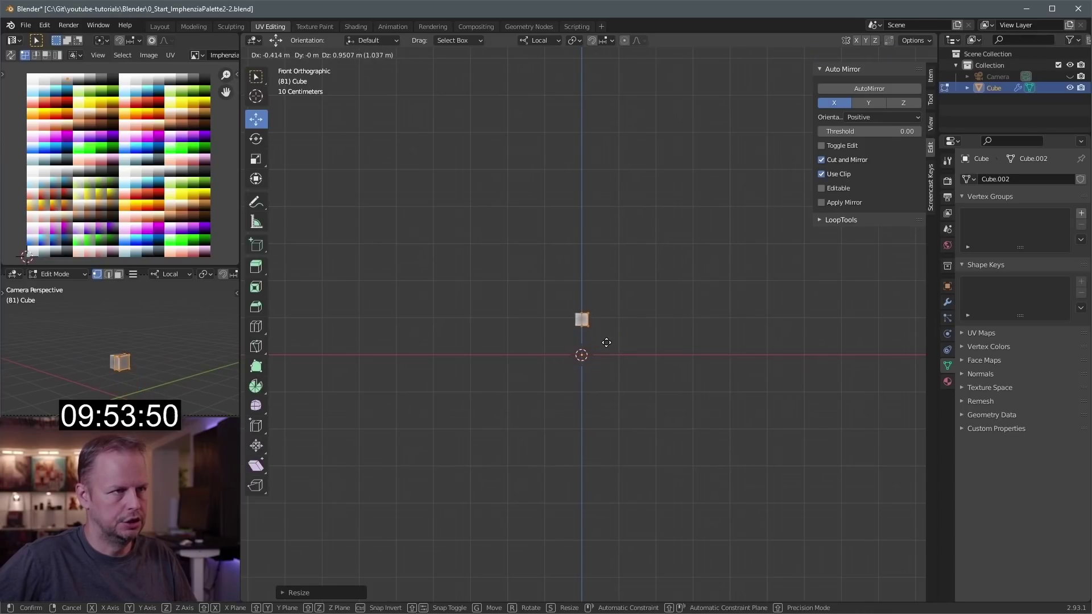
left_click(606, 342)
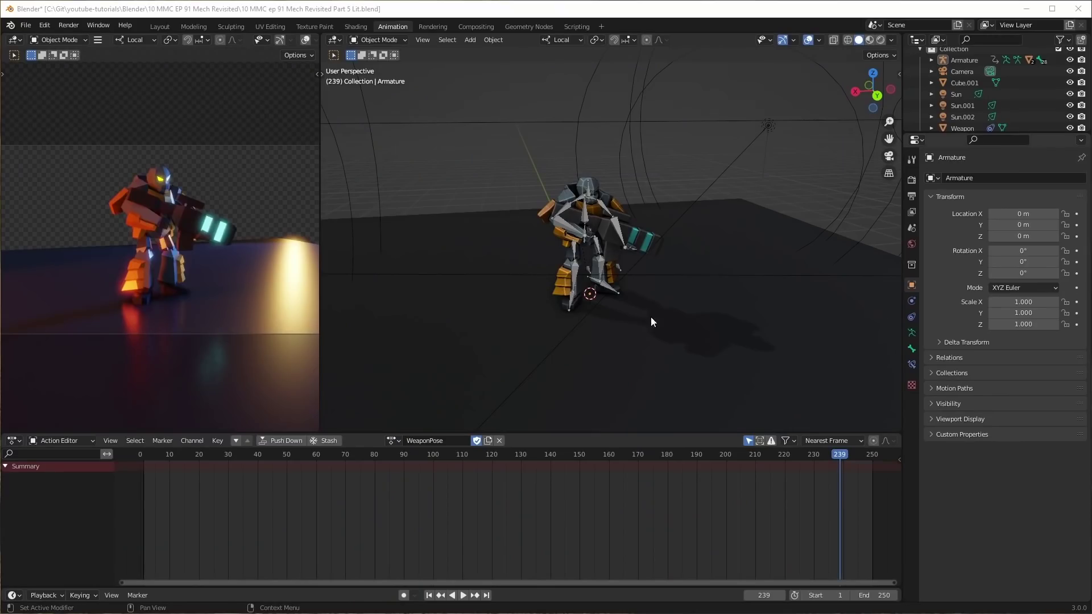
Switch to the UV Editing workspace, deselect the floor's geometry and set the camera view to Rendered shading
left_click(631, 292)
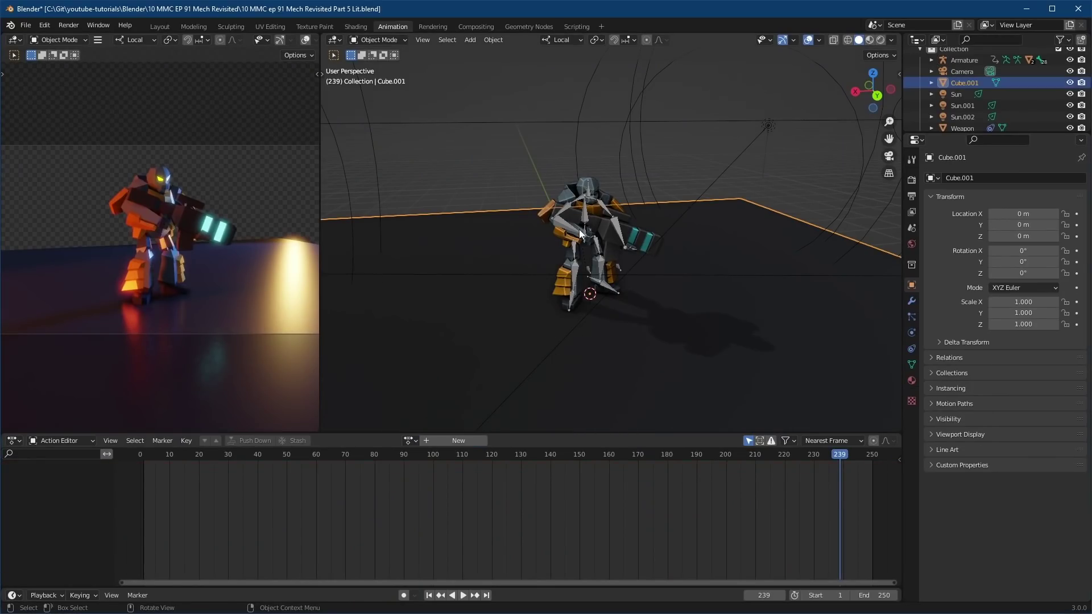
left_click(269, 27)
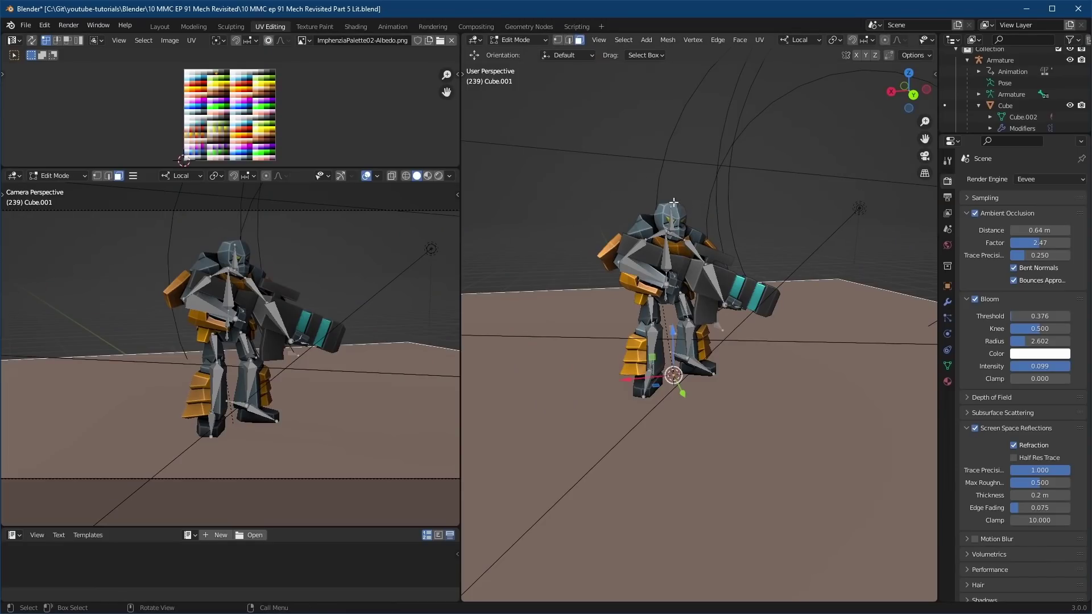
left_click(606, 182)
key("a")
left_click(588, 185)
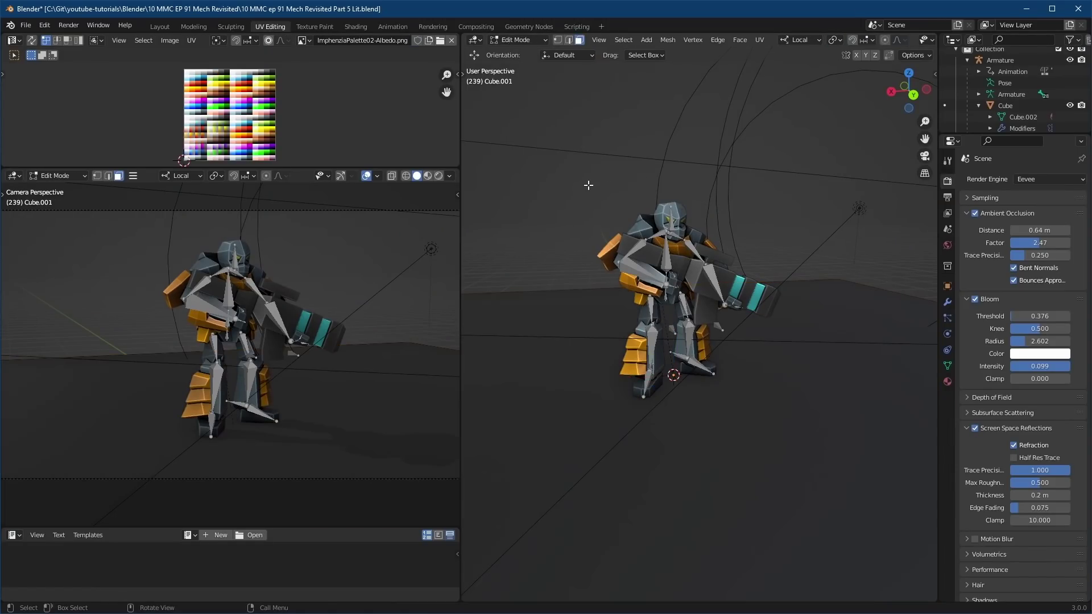
key("z")
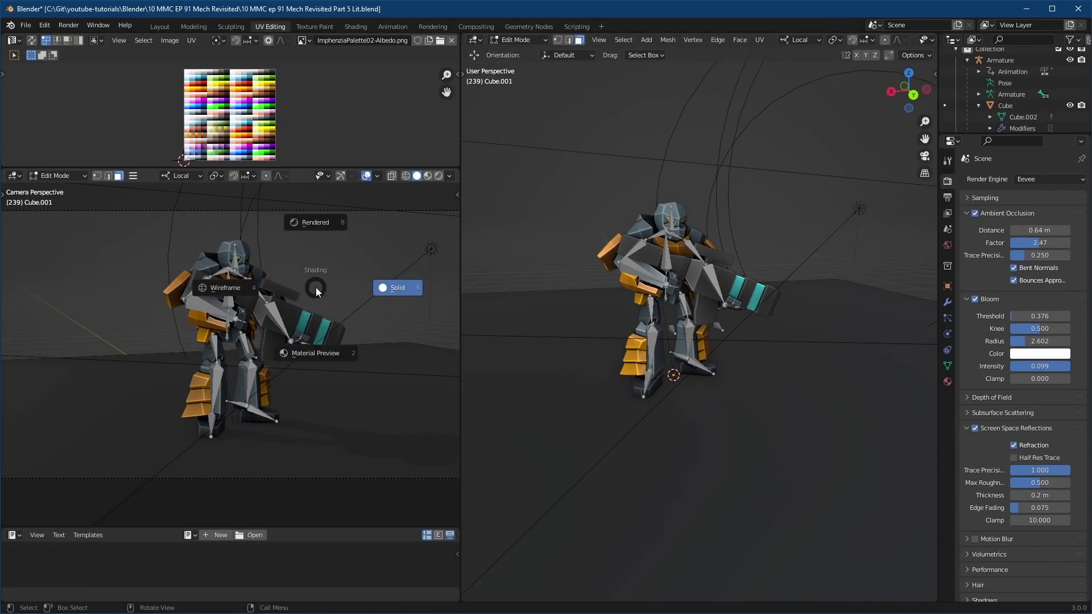
left_click(310, 224)
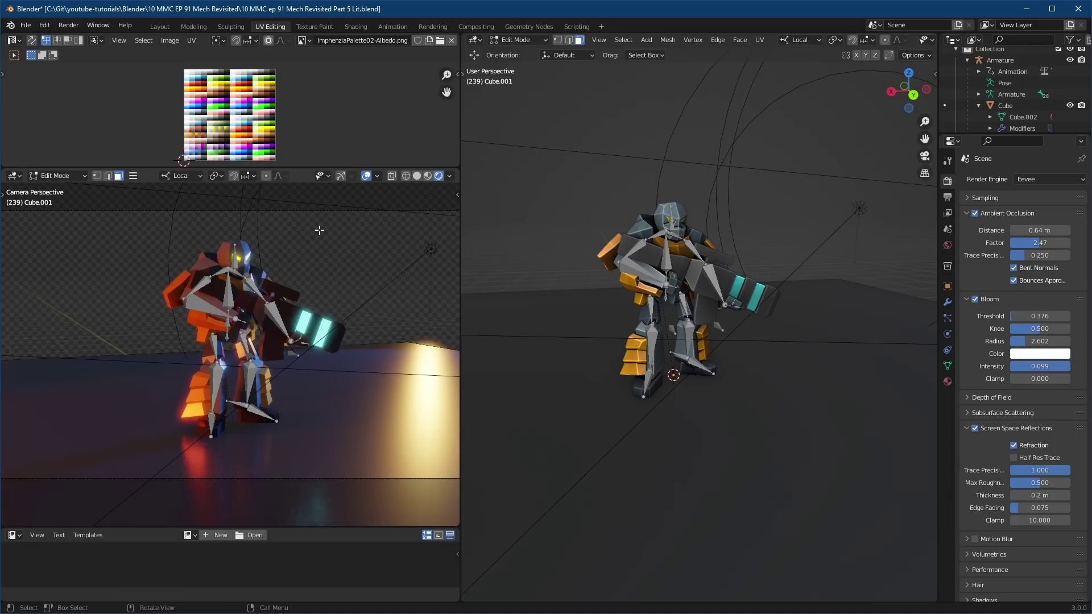
Hide the armature and examine the mech and its weapon up close from the front and side
left_click(1070, 61)
middle_click_drag(638, 290, 672, 264)
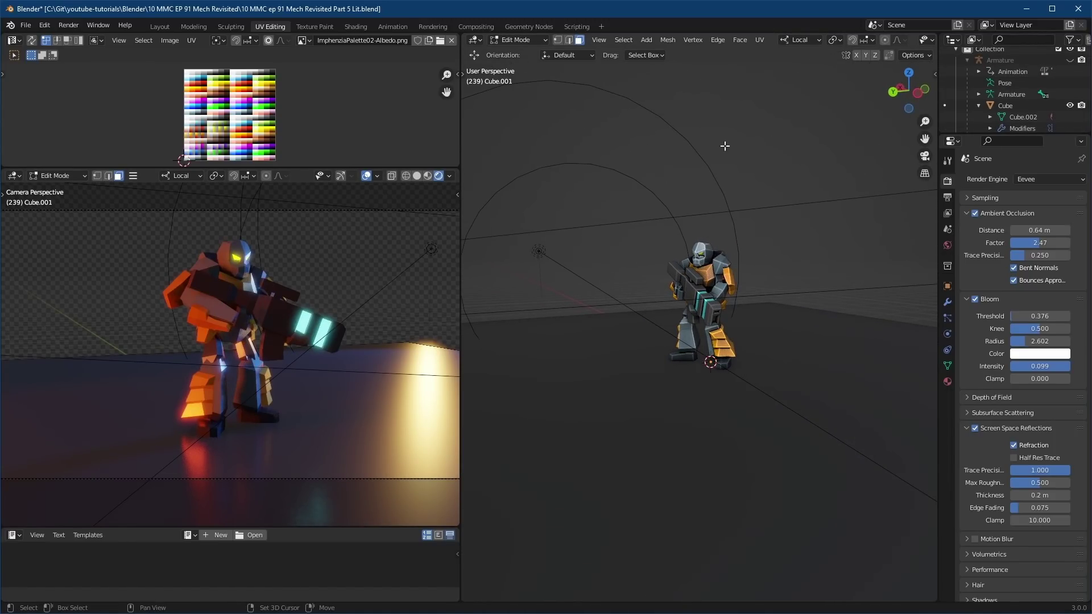
scroll(725, 146, "up", 6)
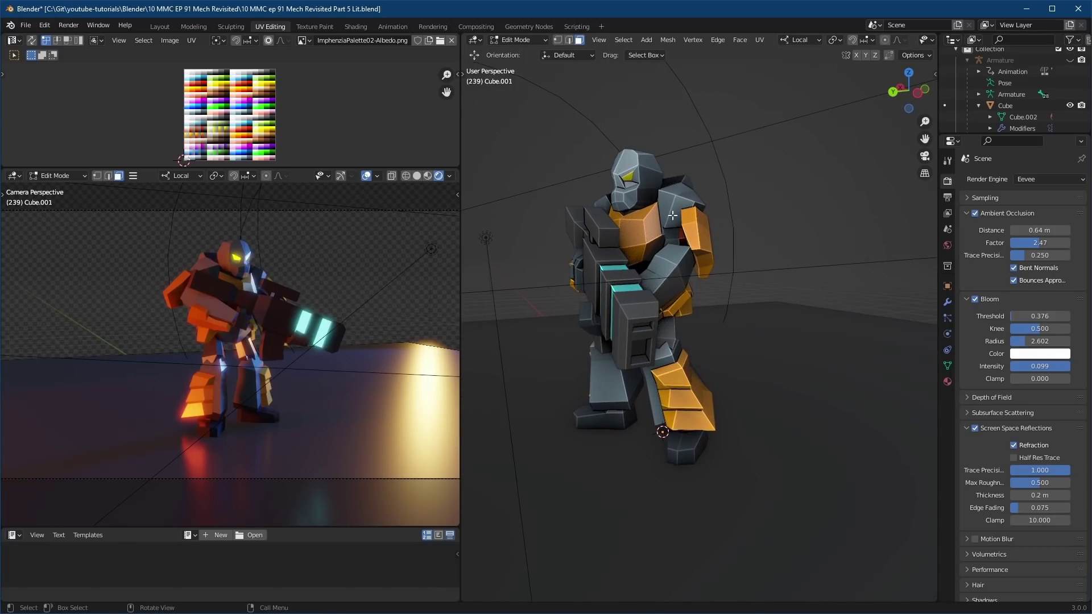
middle_click_drag(672, 215, 716, 232)
Return to the Animation workspace, unhide the armature and put it into Pose Mode
left_click(392, 26)
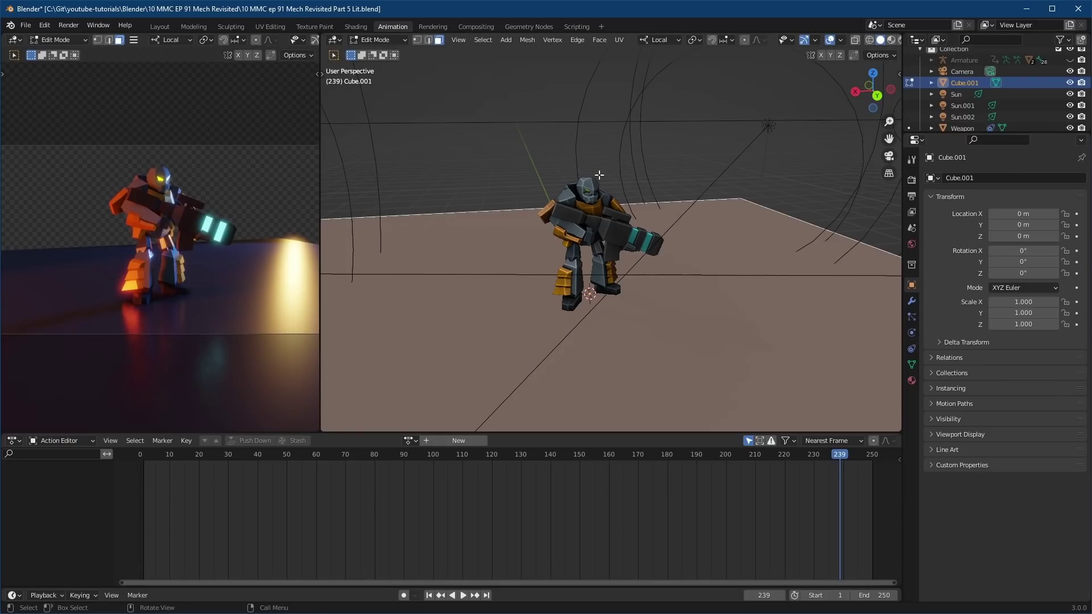
left_click(1069, 61)
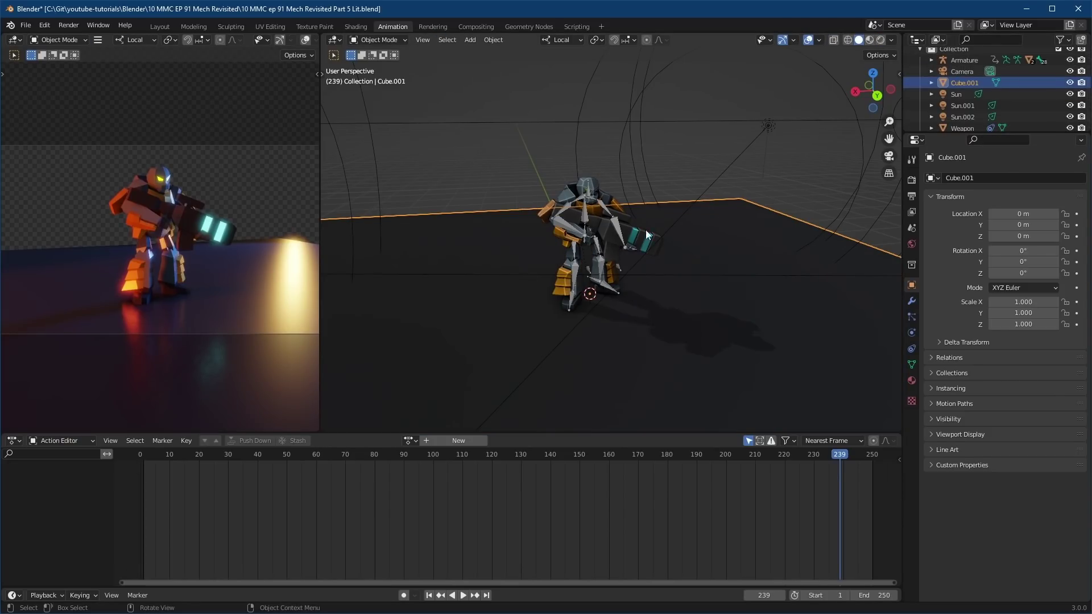
left_click(585, 219)
middle_click_drag(585, 219, 678, 230)
key("ctrl+Tab")
Try moving the left foot's IK target bone to test how the leg follows
scroll(575, 340, "up", 4)
middle_click_drag(654, 299, 622, 324)
left_click(618, 317)
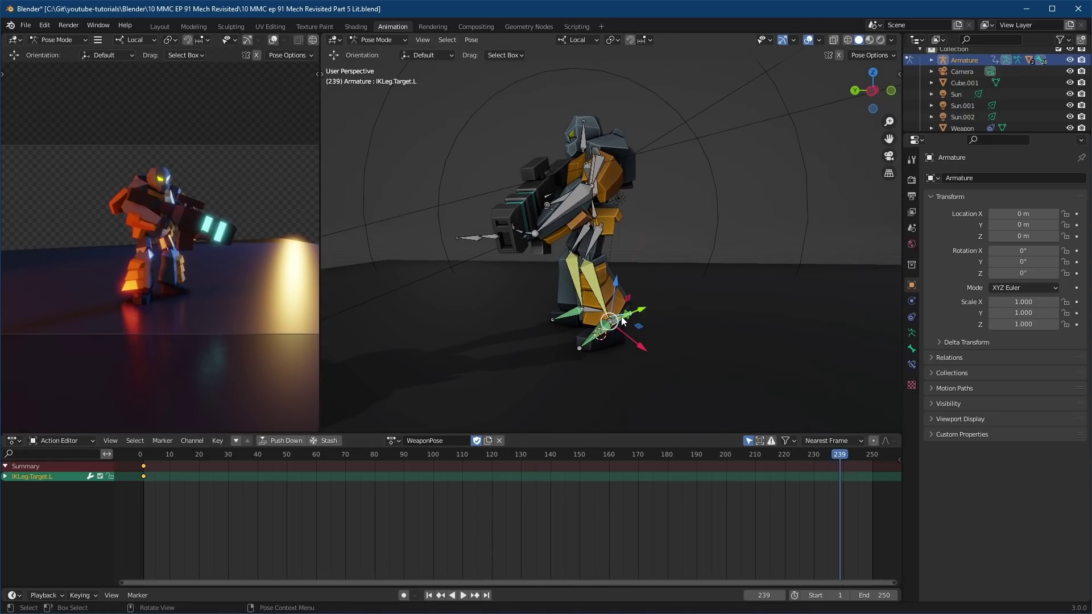
key("g")
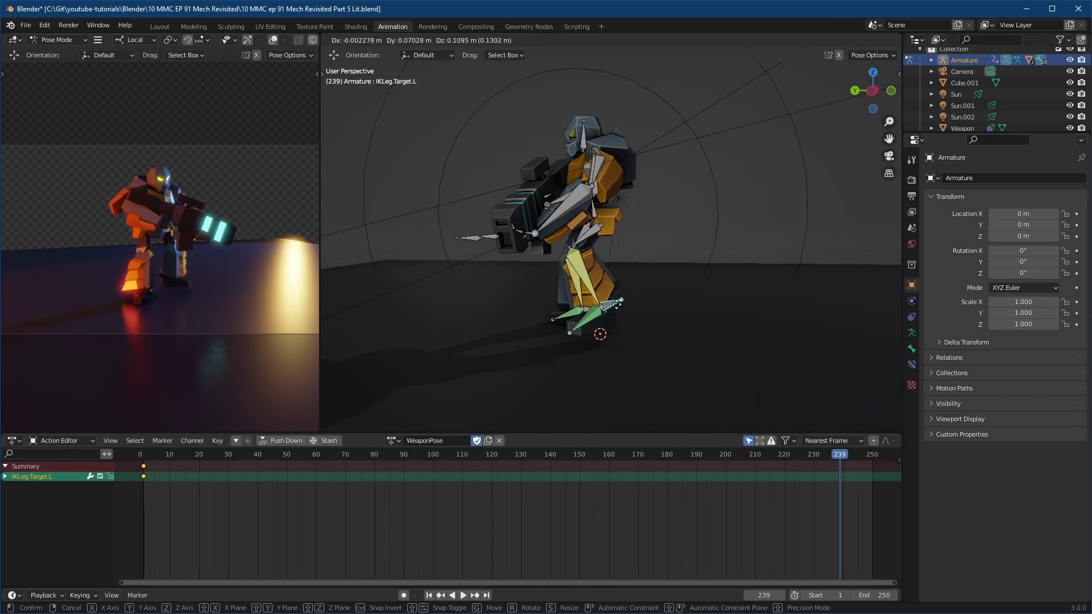
right_click(617, 304)
Try moving the mech's root bone and start a test rotation in the pose
key("g")
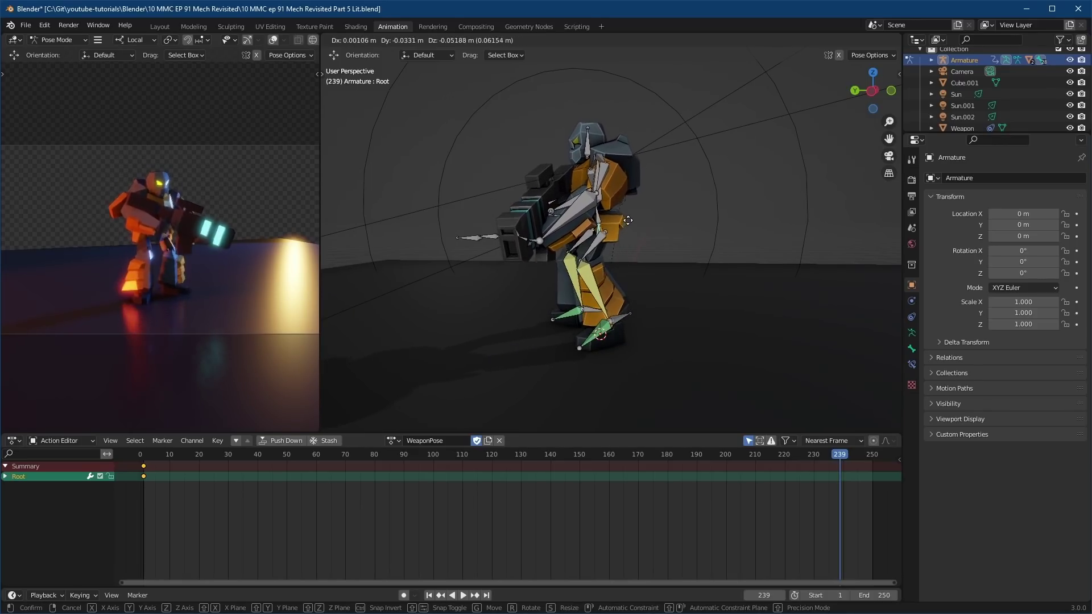
right_click(630, 232)
middle_click_drag(630, 231, 589, 174)
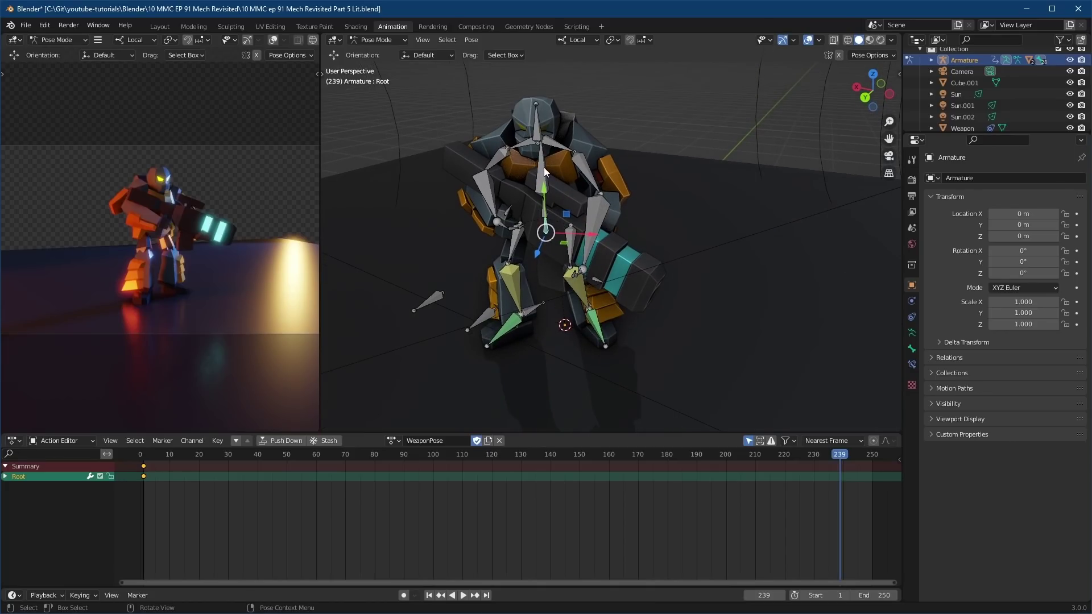
key("r")
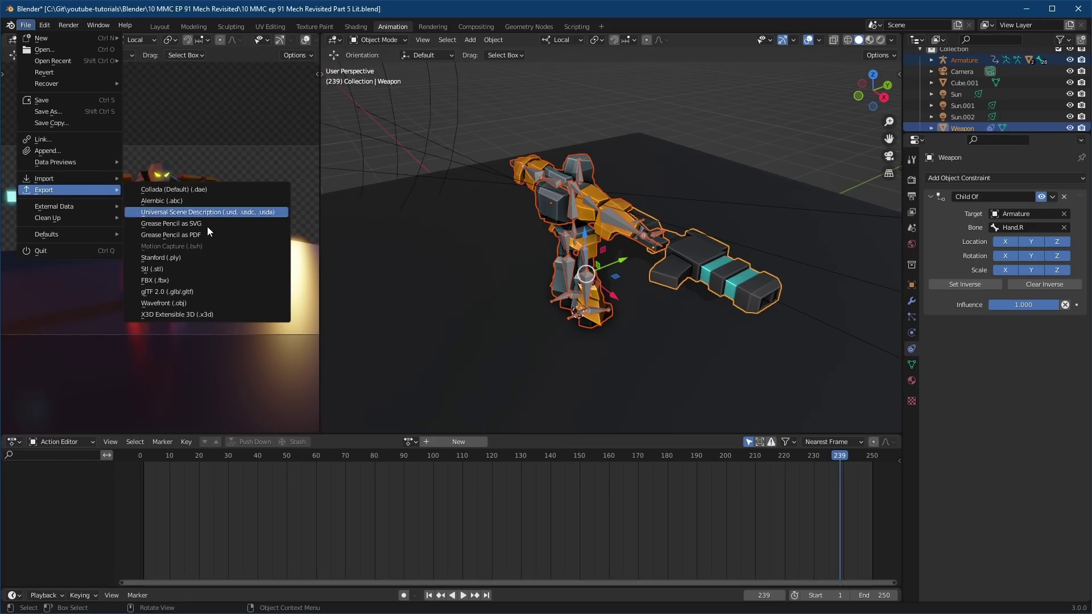
Export only the selected mech objects as Mech1.fbx, with Apply Scalings set to FBX Units Scale
left_click(193, 278)
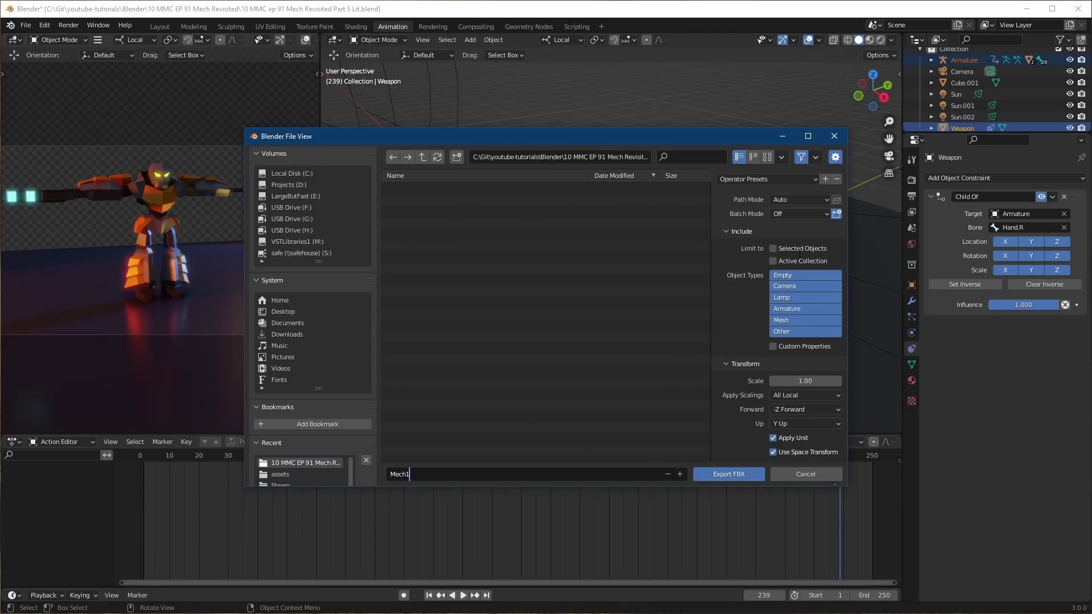
left_click(776, 251)
scroll(780, 290, "down", 1)
left_click(805, 372)
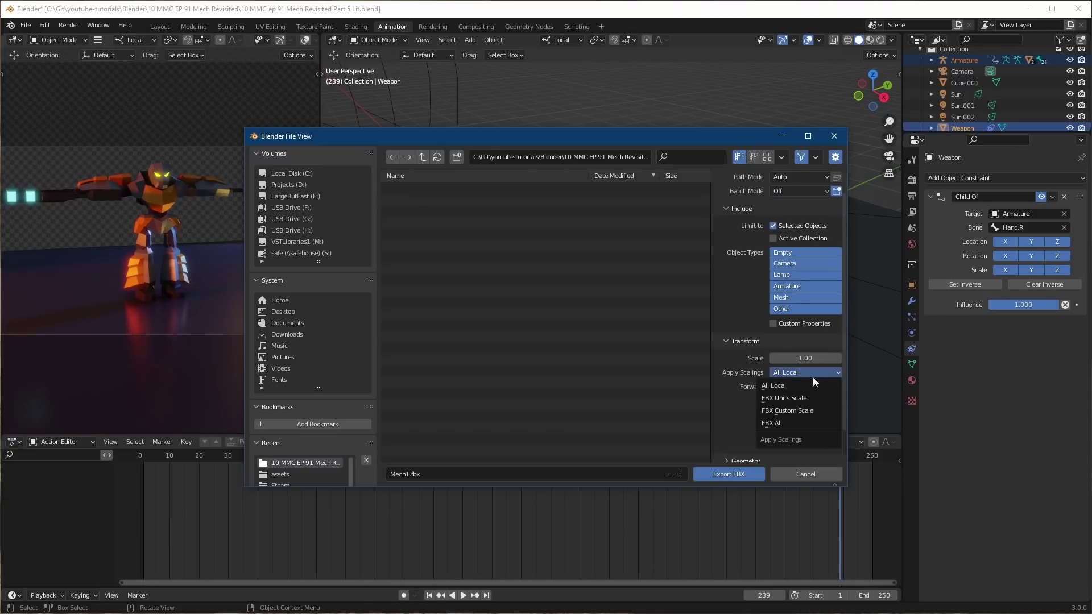
scroll(807, 401, "down", 1)
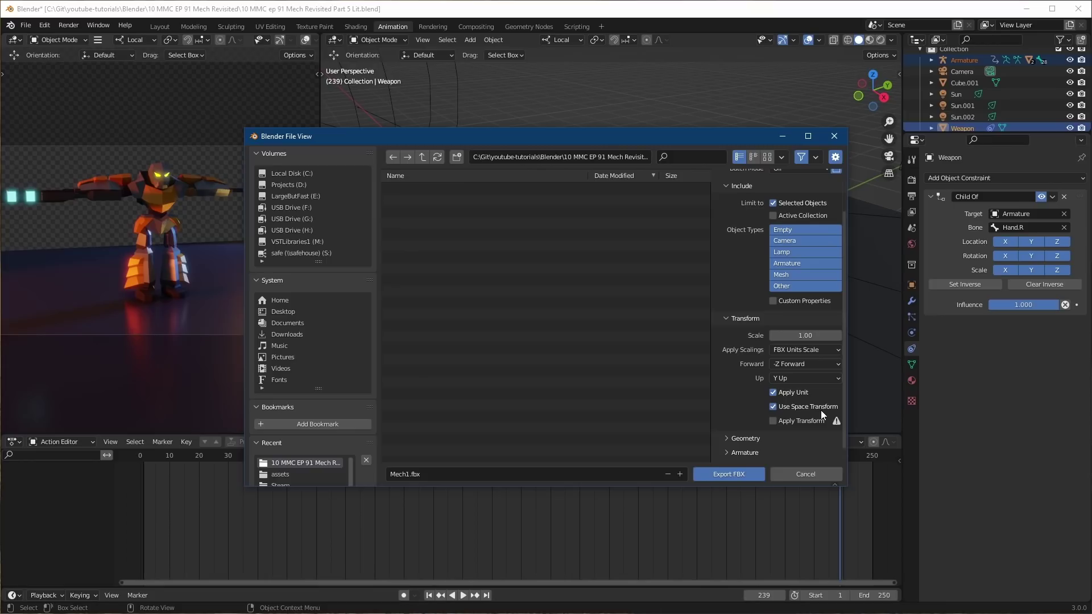
scroll(821, 412, "down", 1)
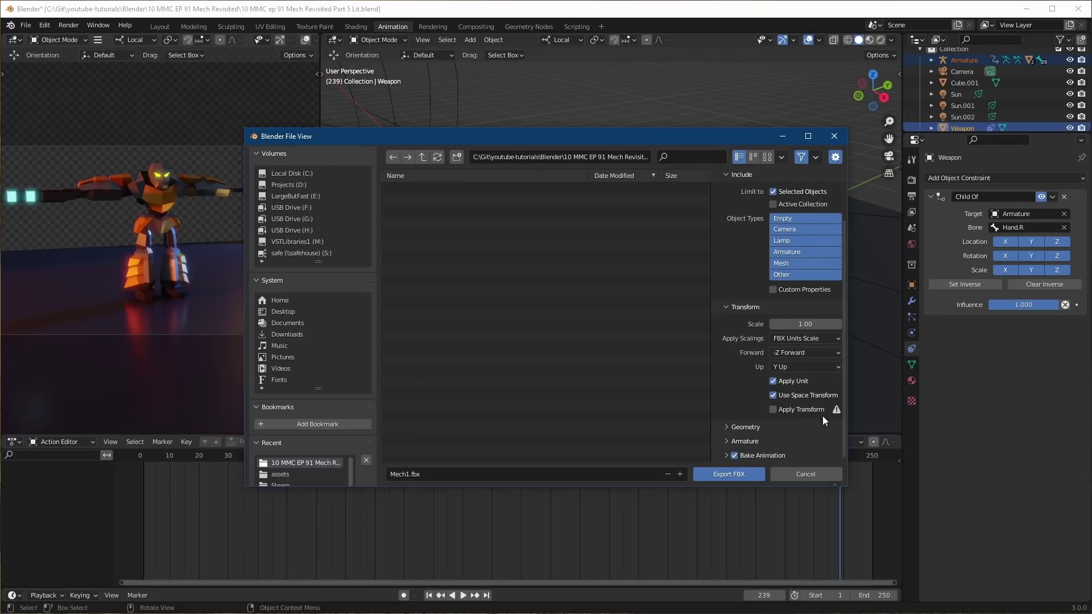
left_click(749, 480)
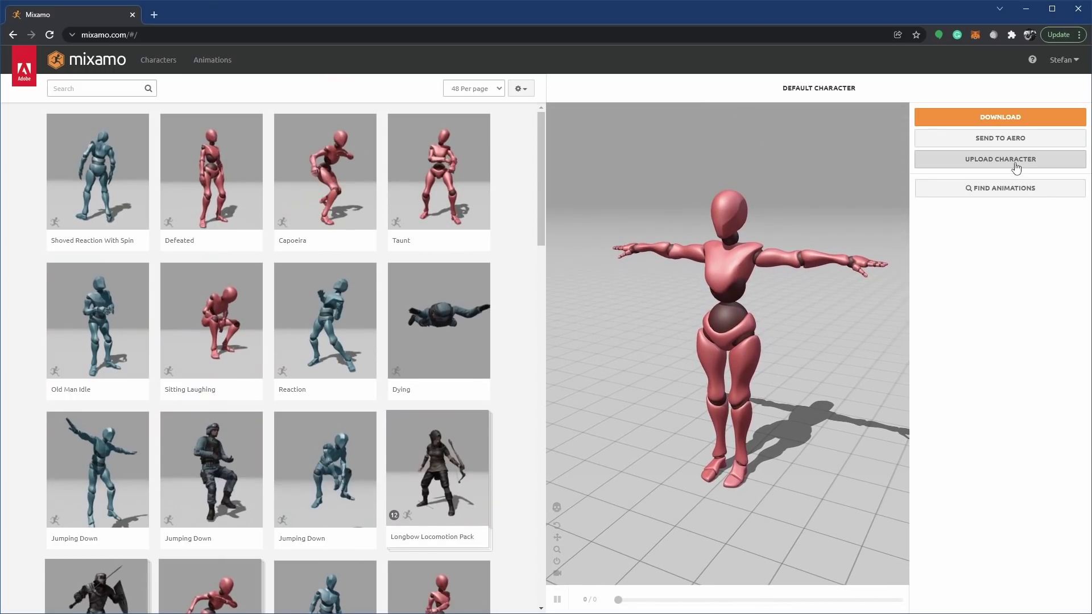
Upload the exported Mech1 FBX file as a character in Mixamo and accept it in the auto-rigger review
left_click(1014, 162)
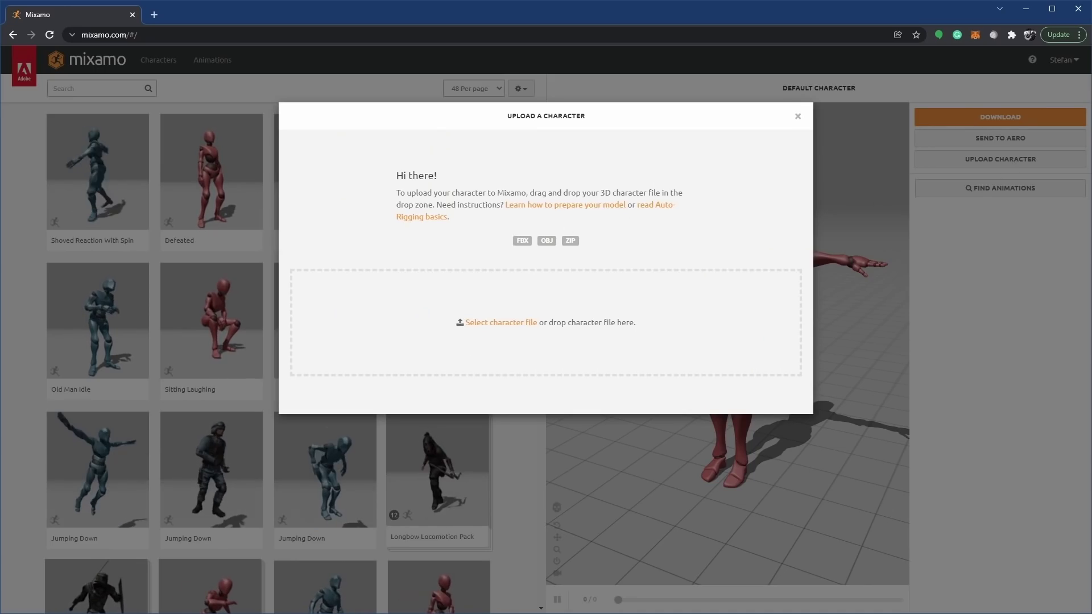
key("alt+Tab")
left_click_drag(775, 316, 442, 319)
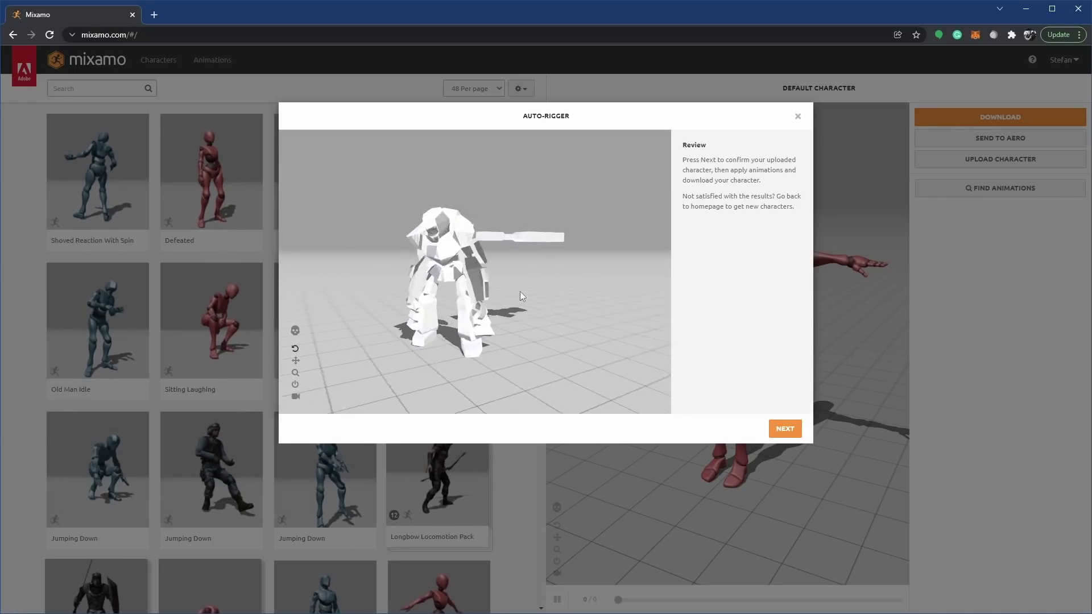
left_click(775, 429)
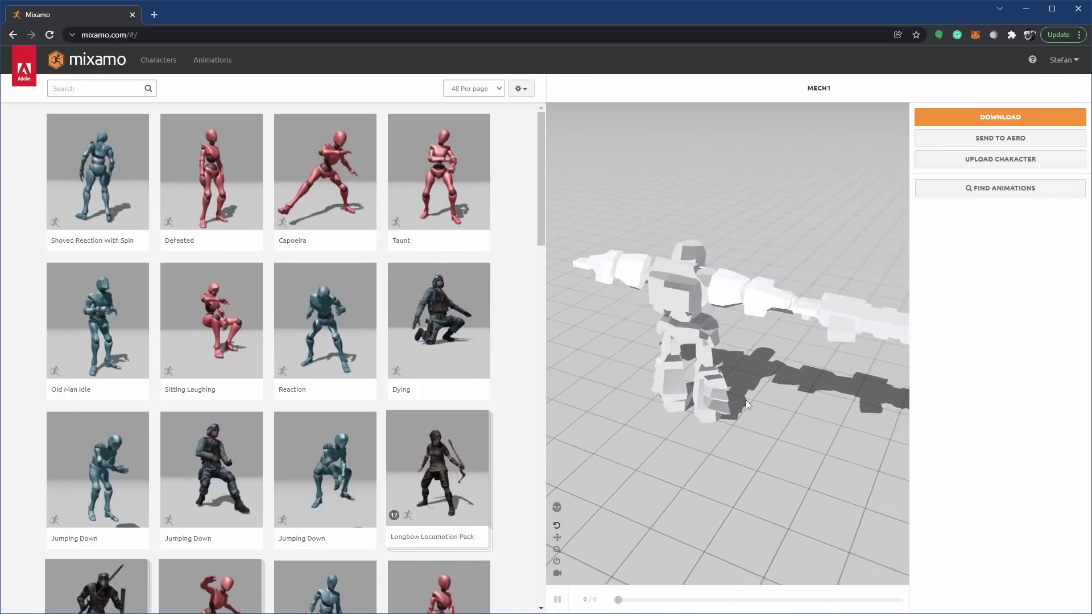
Apply the Dying and Capoeira animations to the uploaded mech to examine how its parts deform
left_click(438, 320)
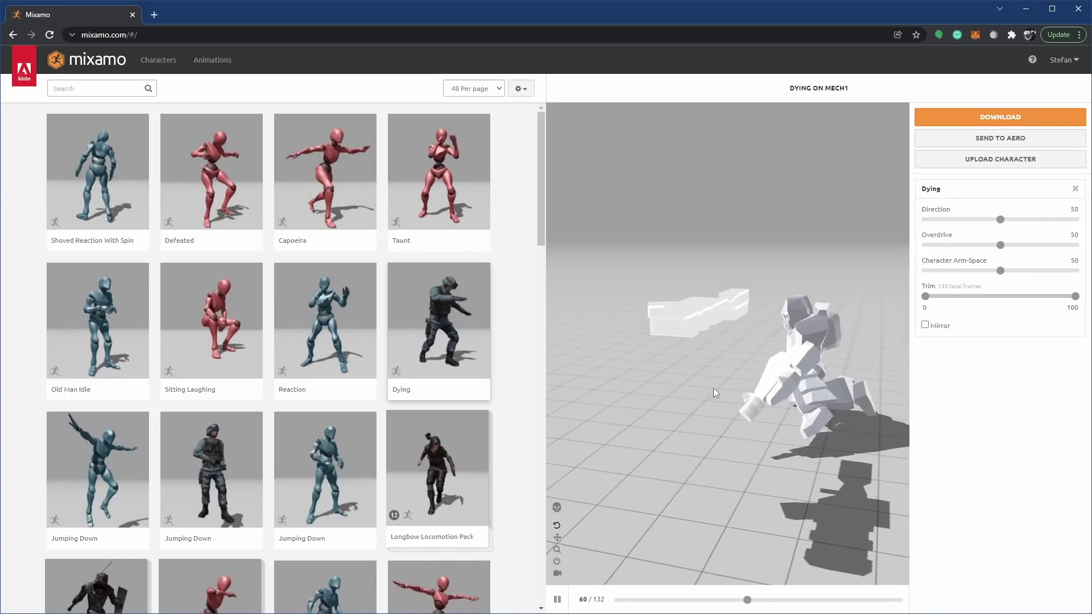
left_click(354, 174)
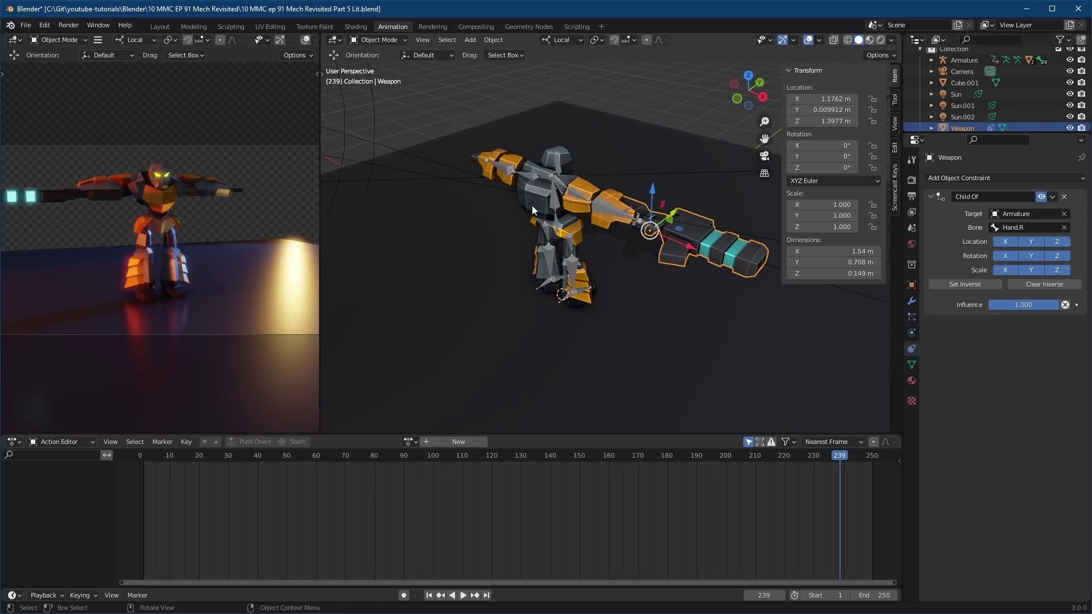
Back in Blender, join the mech's separate backpack object to its body mesh
left_click(533, 209)
scroll(660, 226, "up", 3)
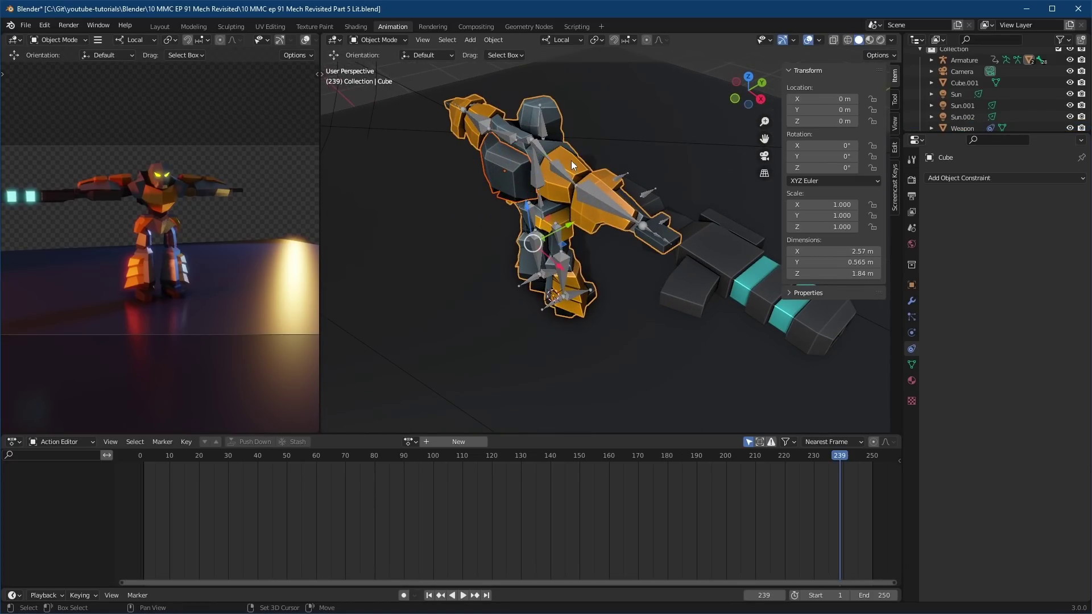
key("ctrl+z")
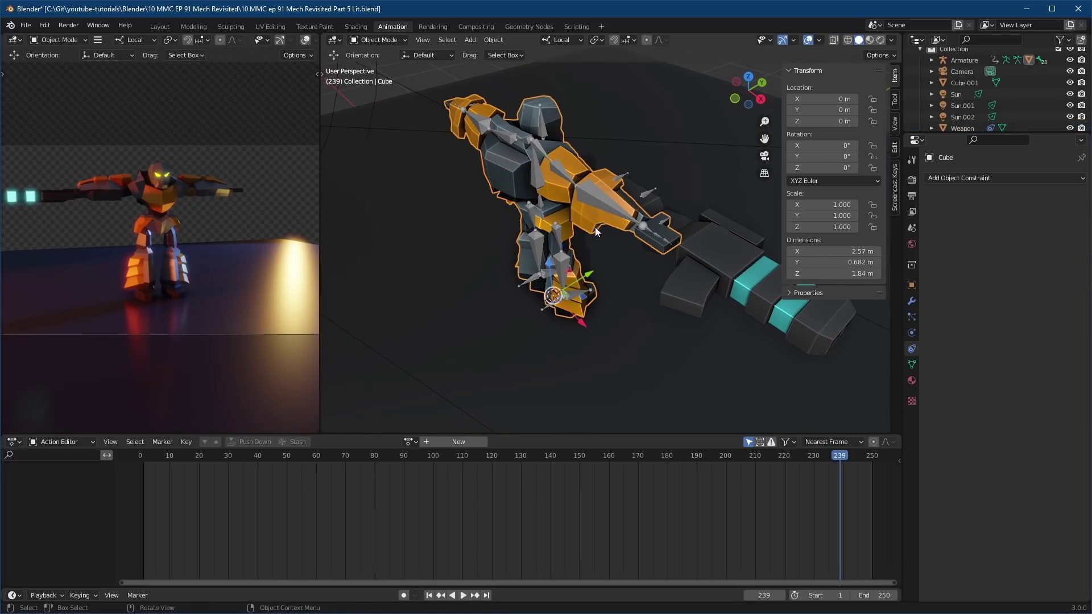
Hide the weapon object and assign the backpack geometry of the mech's body mesh to the Spine2 vertex group
left_click(710, 267)
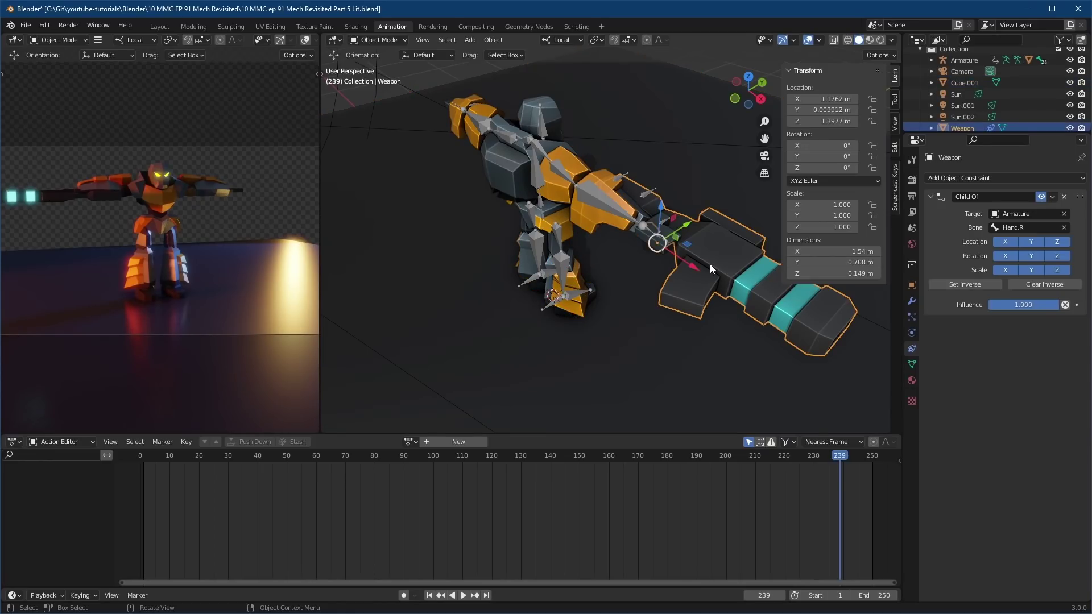
left_click(592, 205)
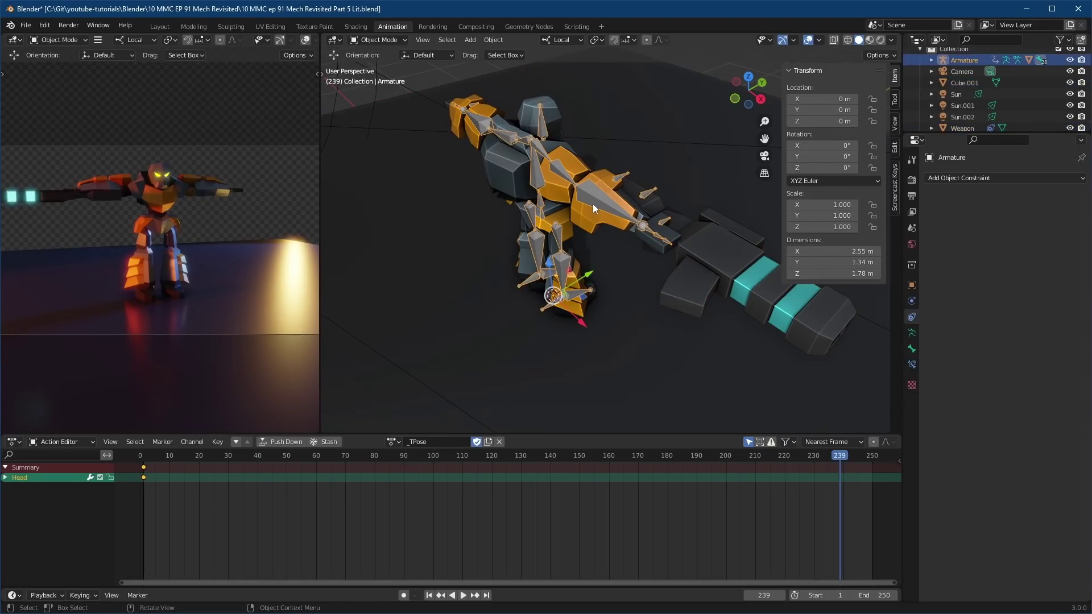
left_click(576, 161)
key("Tab")
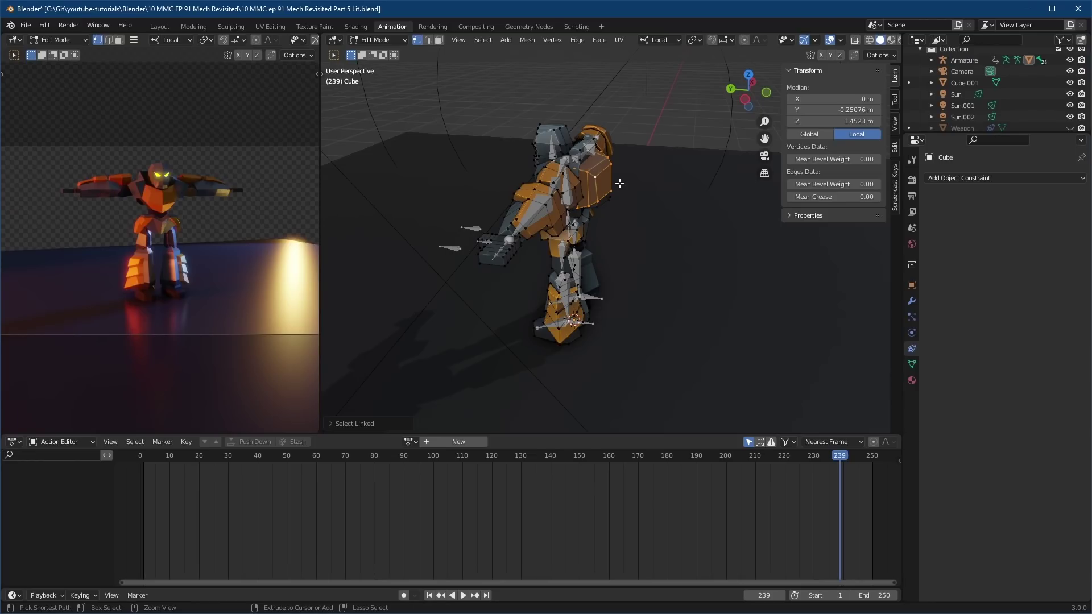
key("ctrl+g")
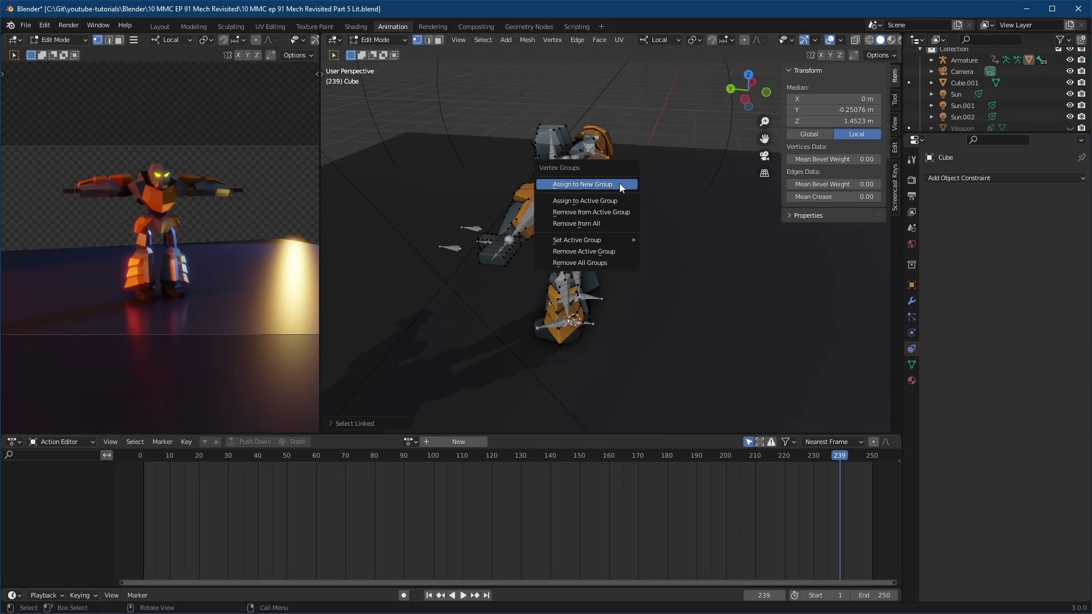
mouse_move(597, 242)
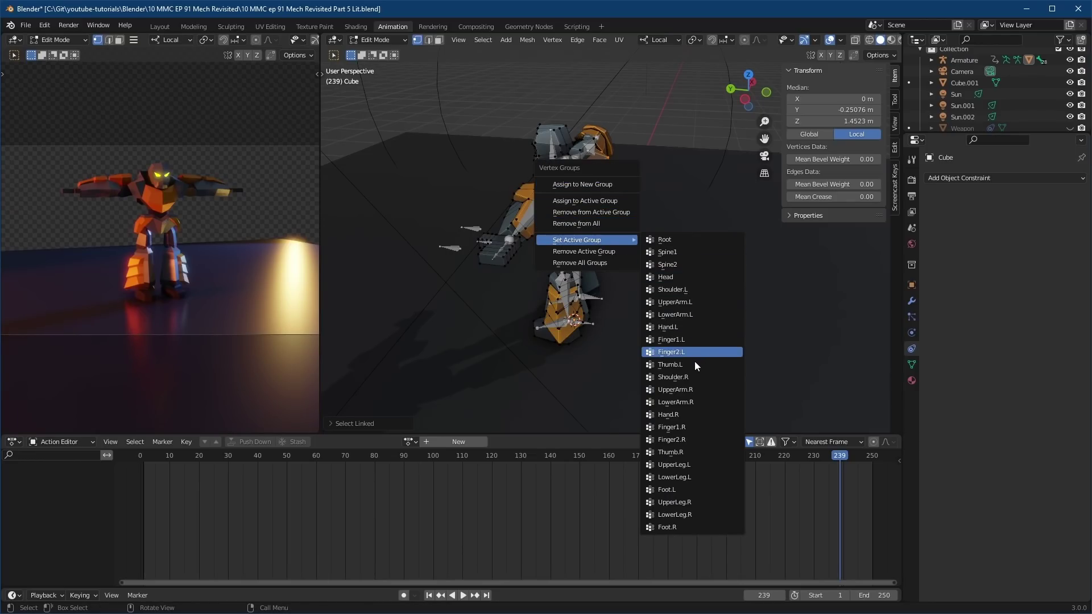
left_click(685, 264)
key("ctrl+g")
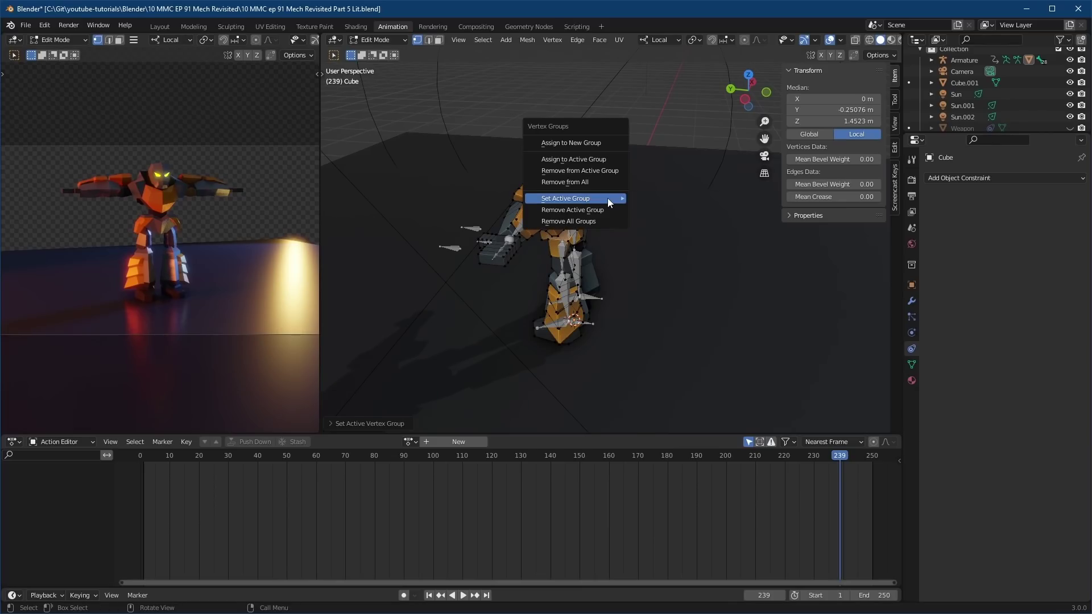
left_click(595, 158)
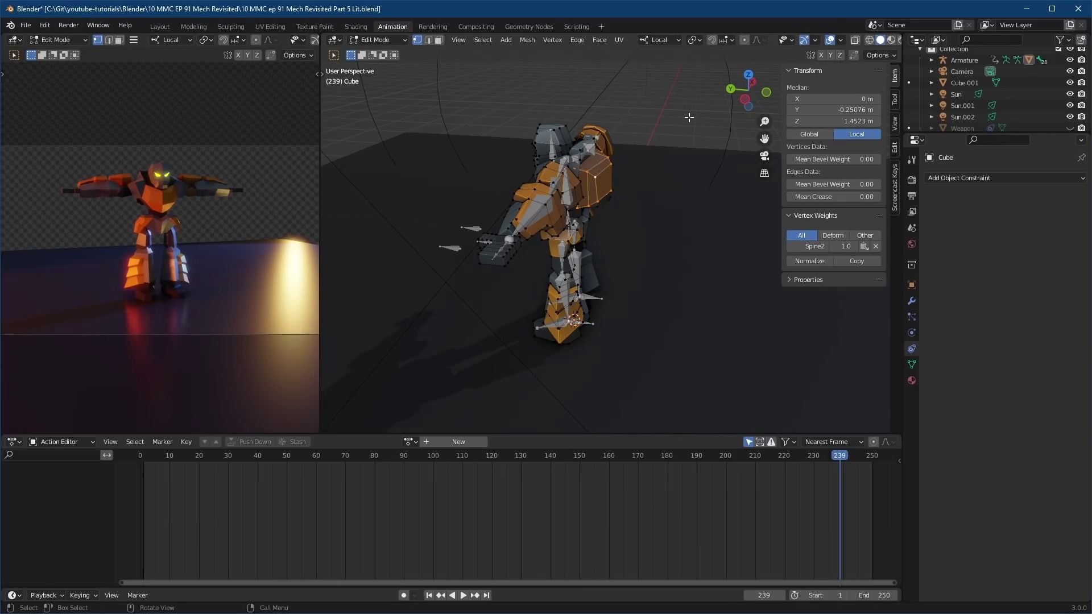
key("Tab")
Select the mech's body mesh together with its armature in Object Mode
middle_click_drag(656, 136, 602, 200)
left_click(581, 199)
left_click(557, 203, "shift")
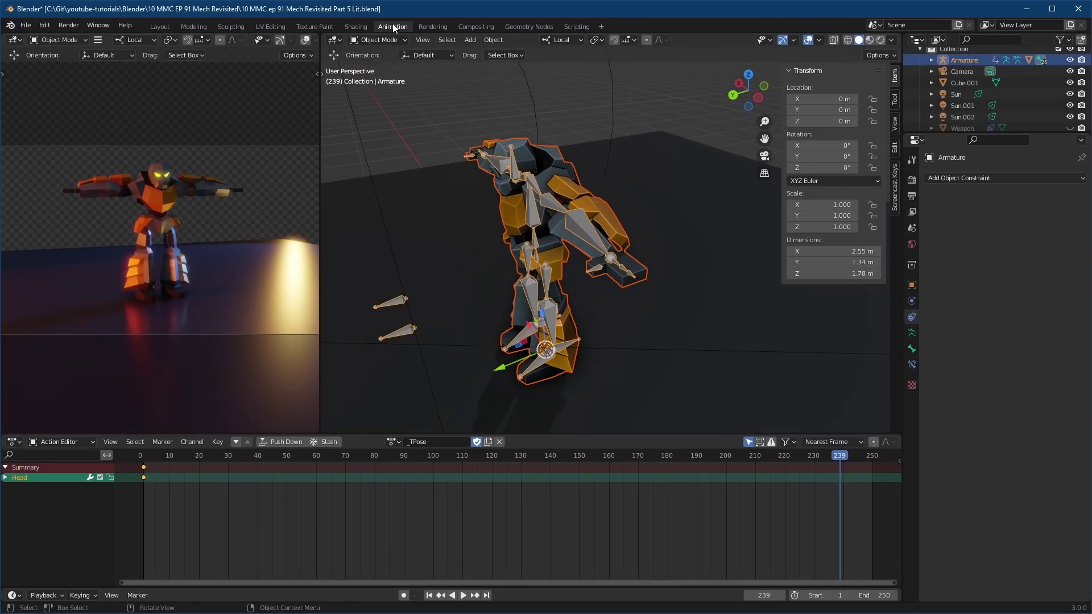
Examine the mech material's nodes in the Shading workspace to identify which palette image textures it uses
left_click(356, 26)
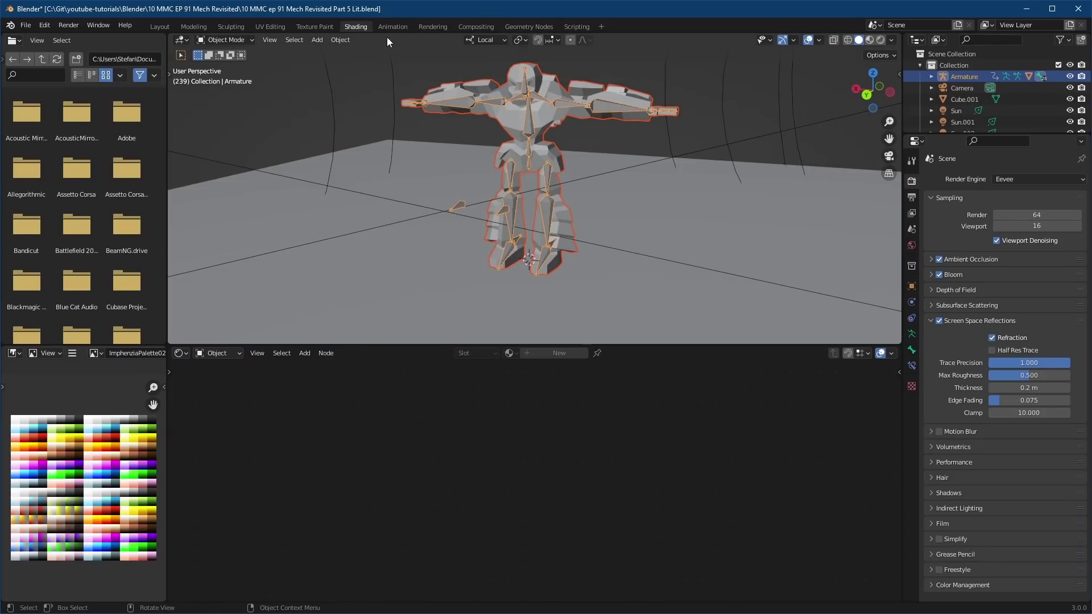
left_click(555, 123)
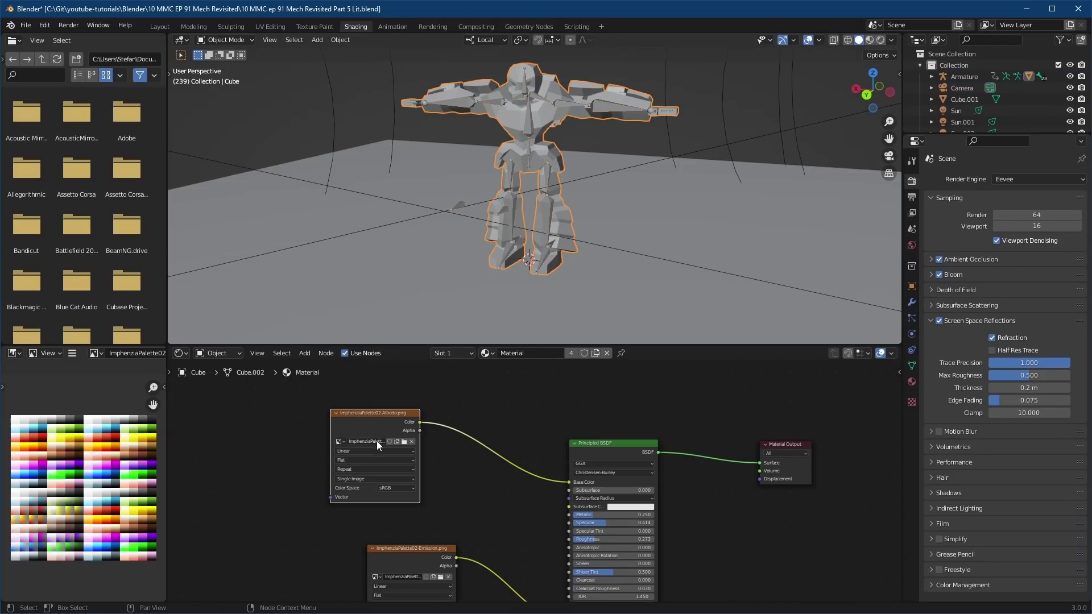
middle_click_drag(537, 514, 480, 421)
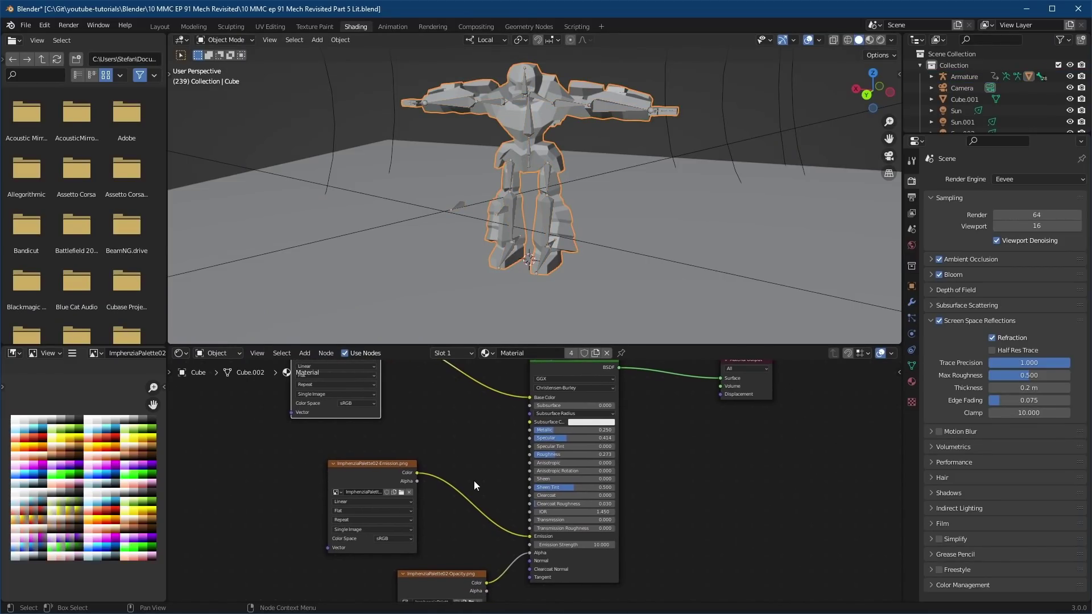
middle_click_drag(474, 522, 464, 453)
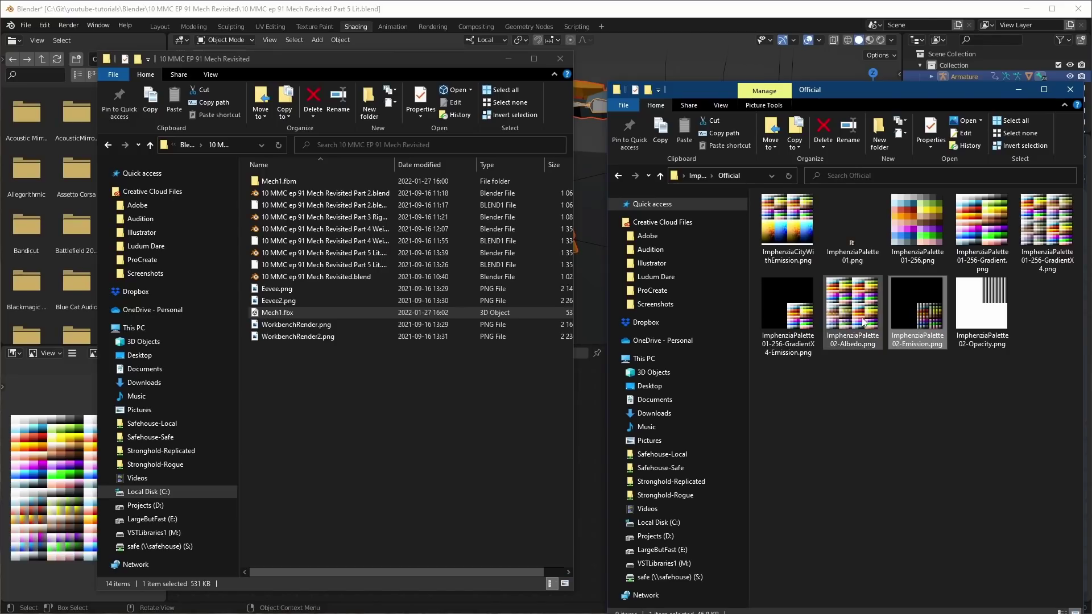
Copy ImphenziaPalette02-Albedo.png from the Official folder into the mech's project folder and close the source folder
left_click(862, 322)
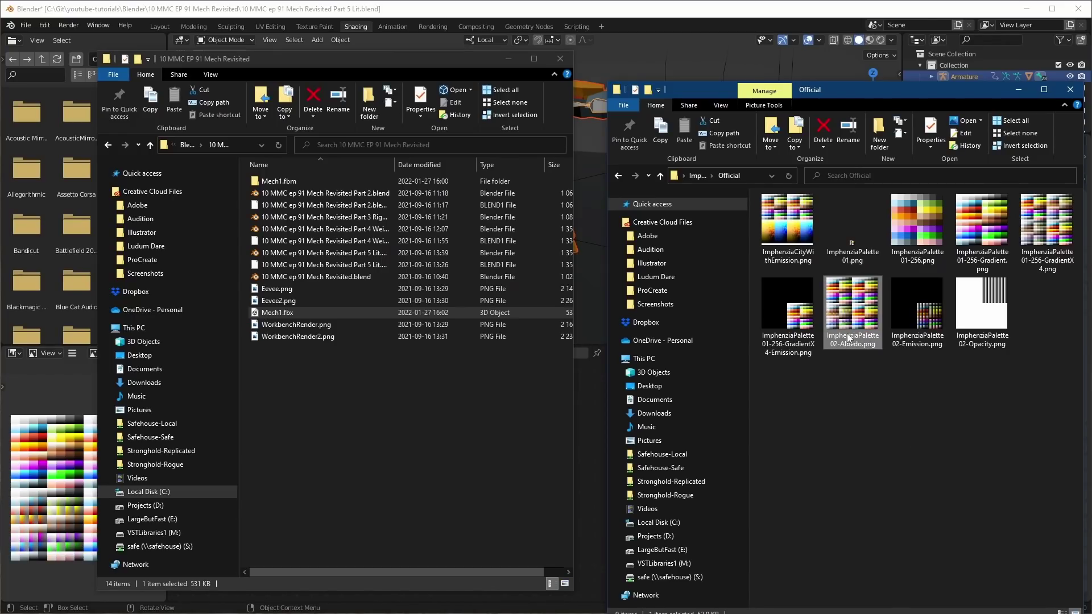
left_click_drag(856, 319, 364, 422)
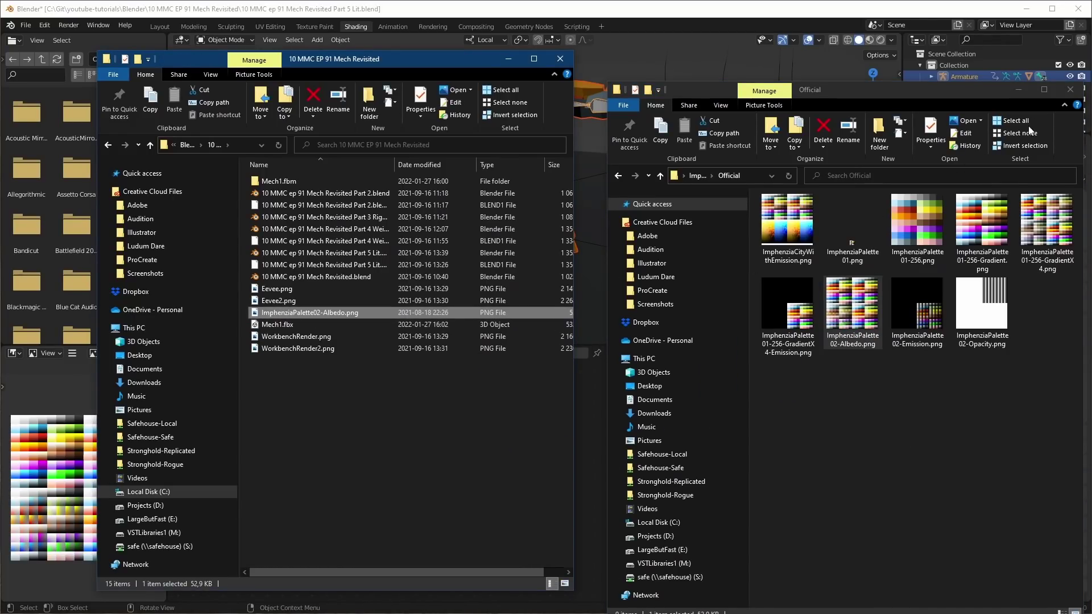
left_click(1070, 89)
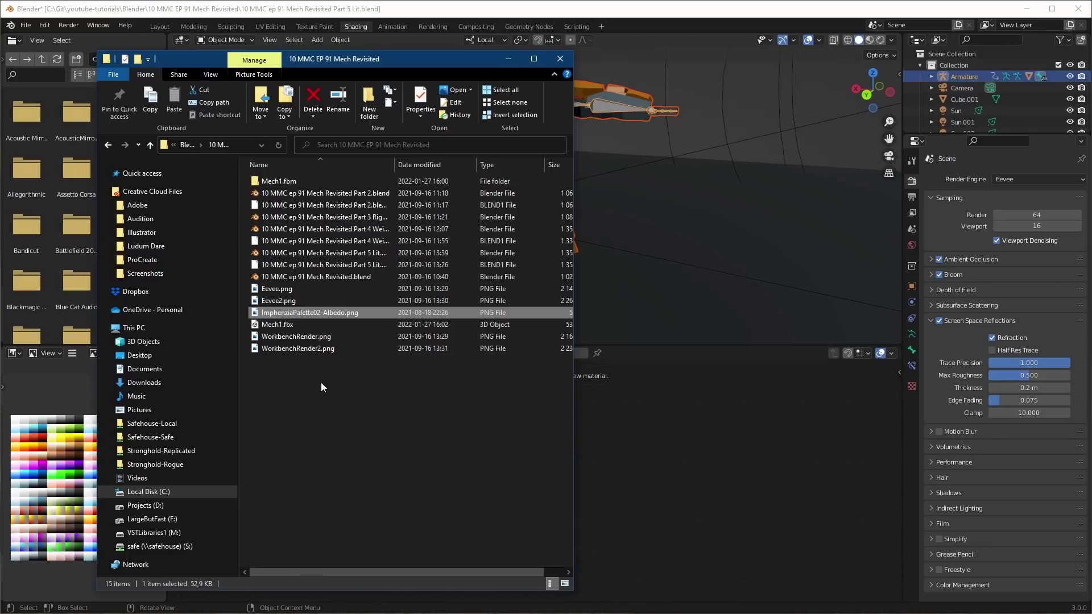
Compress ImphenziaPalette02-Albedo.png and Mech1.fbx together into 10 MMC EP 91 Mech Revisited.zip with 7-Zip
left_click(288, 325, "ctrl")
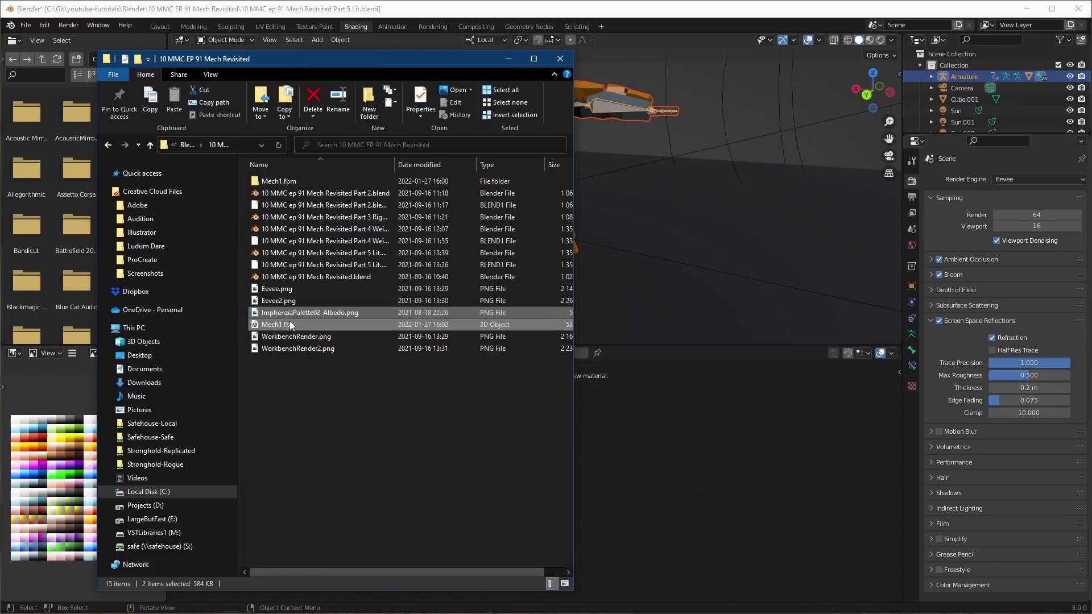
right_click(288, 320)
mouse_move(346, 367)
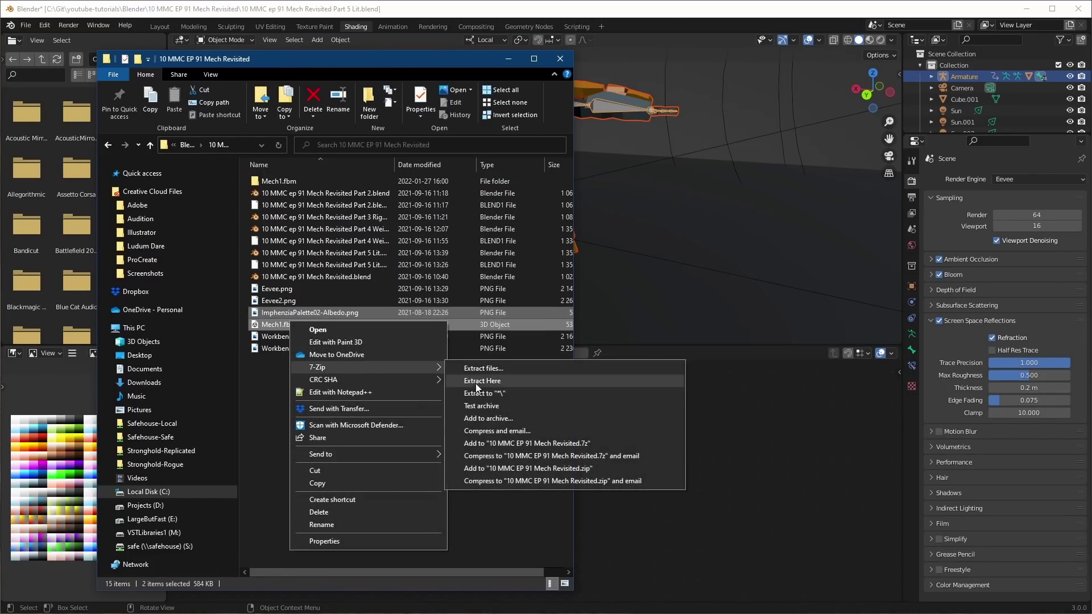
left_click(516, 469)
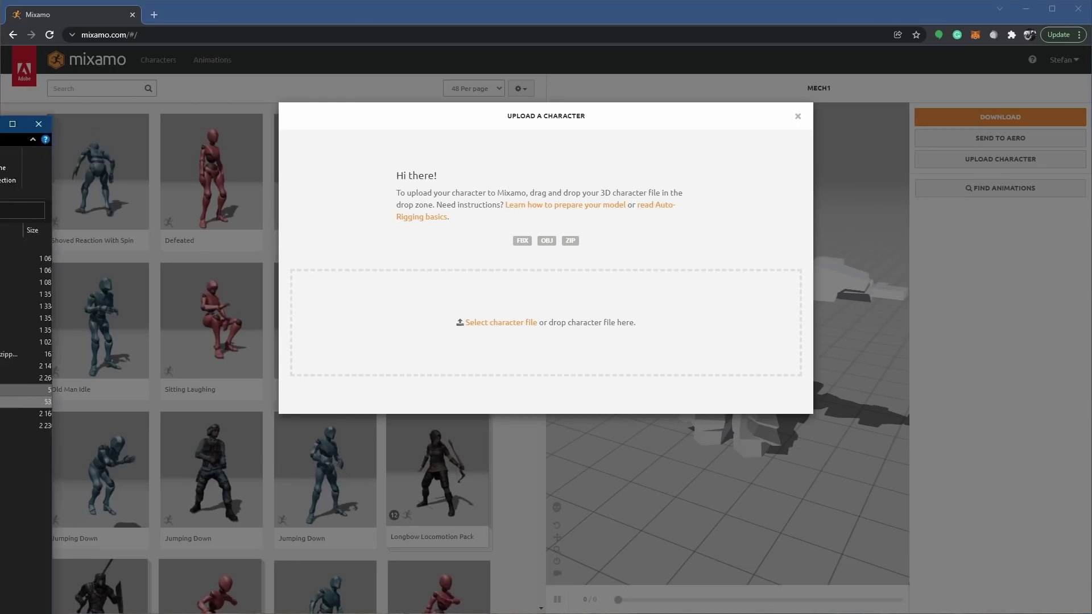
Upload 10 MMC EP 91 Mech Revisited.zip from the project folder to Mixamo as a new character
left_click_drag(270, 72, 748, 72)
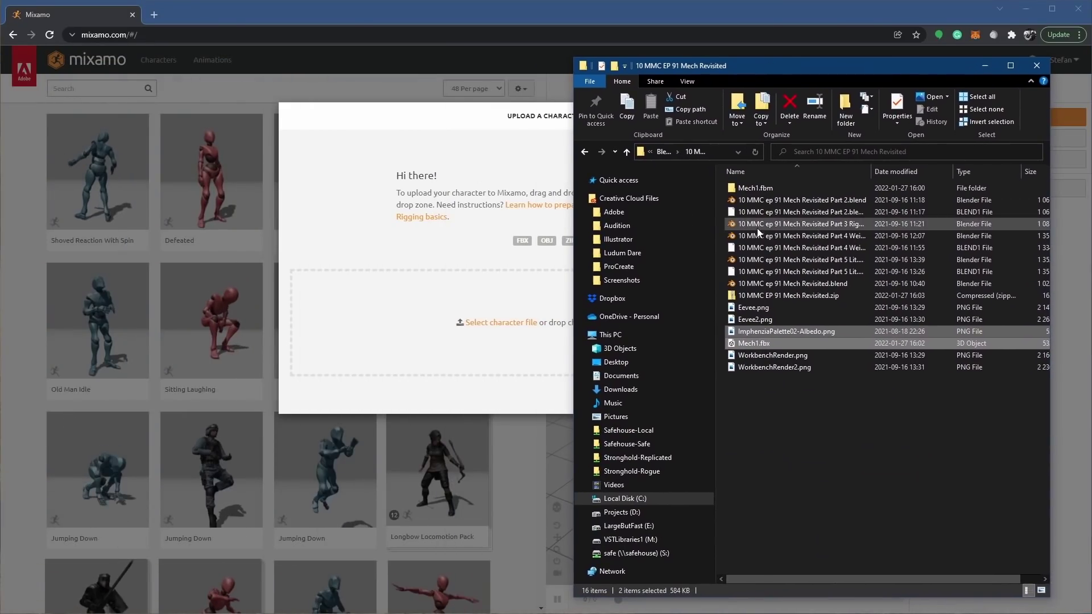
left_click_drag(793, 296, 435, 318)
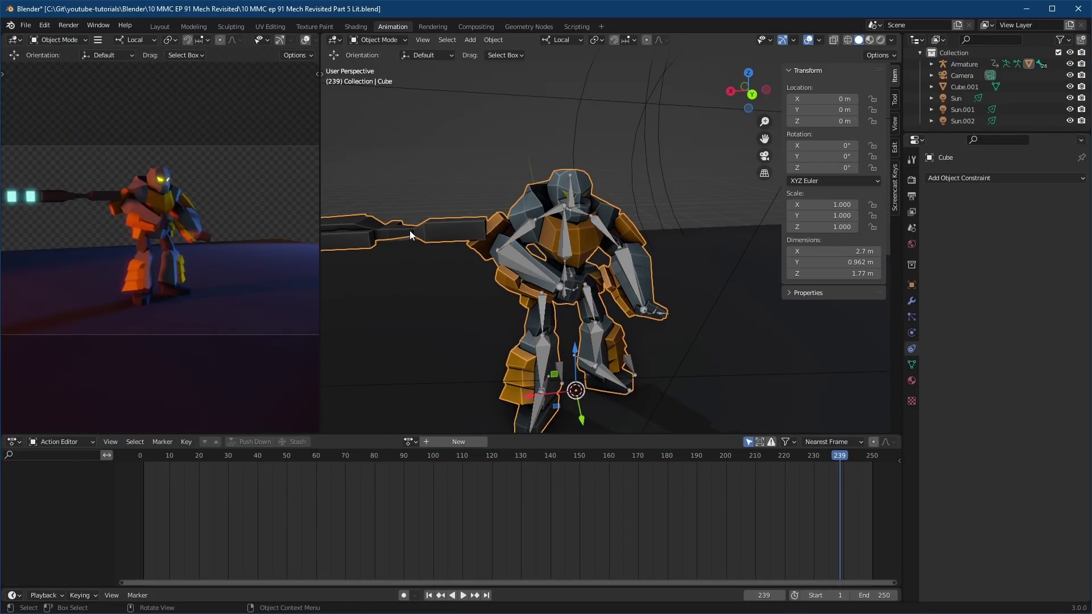
Back in Blender, assign the weapon geometry in the mech mesh to the right arm's vertex group in Edit Mode
key("Tab")
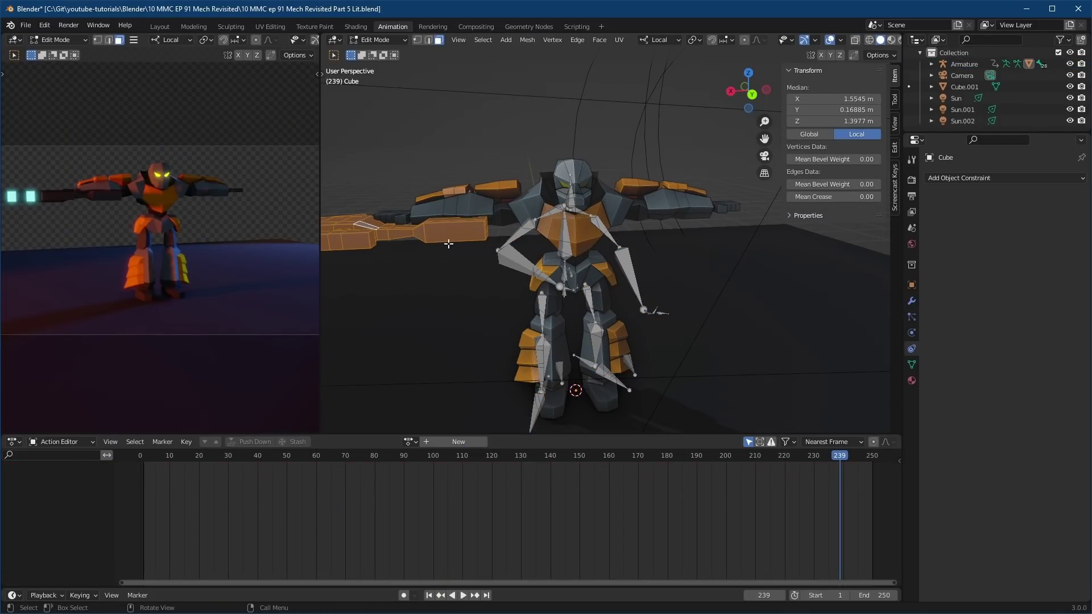
middle_click_drag(449, 243, 541, 250)
key("ctrl+g")
mouse_move(546, 248)
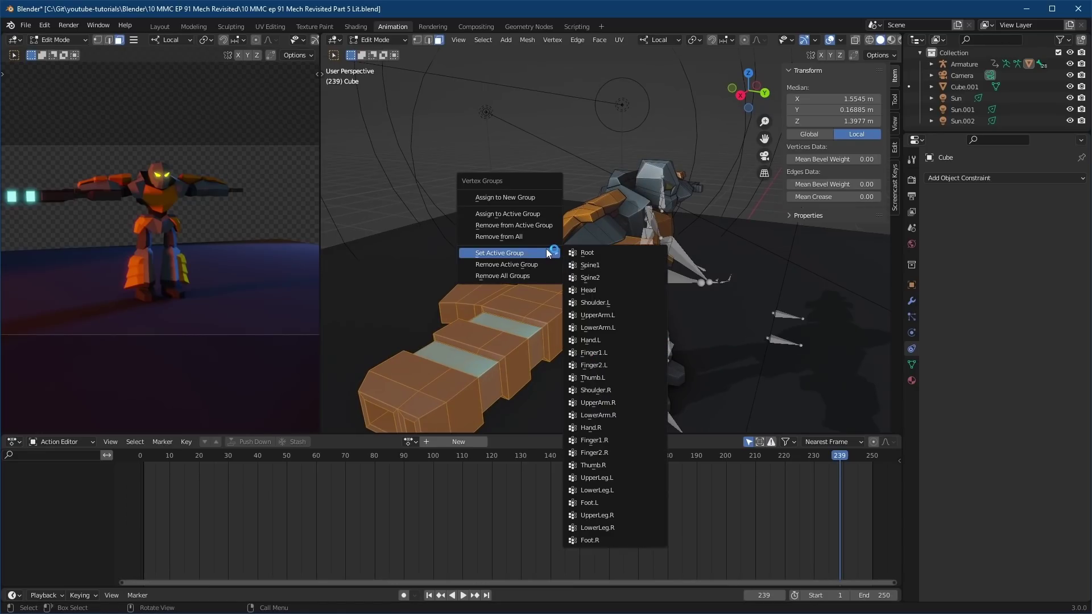
left_click(604, 405)
key("ctrl+g")
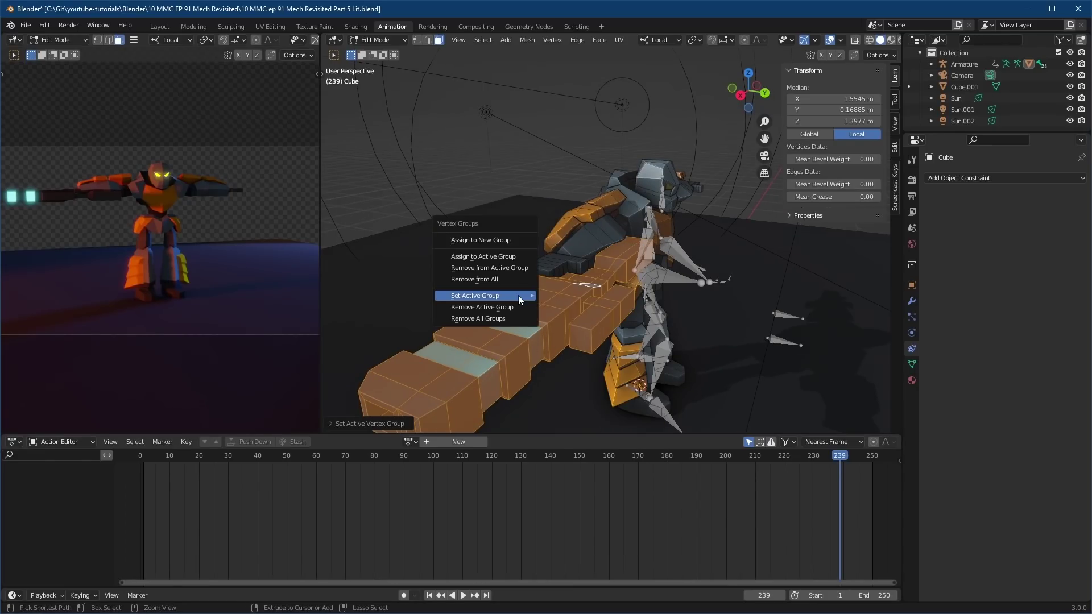
left_click(504, 256)
key("Tab")
Select the armature and choose the WeaponPose action to check how the weapon follows the pose
middle_click_drag(637, 241, 626, 198)
left_click(533, 221)
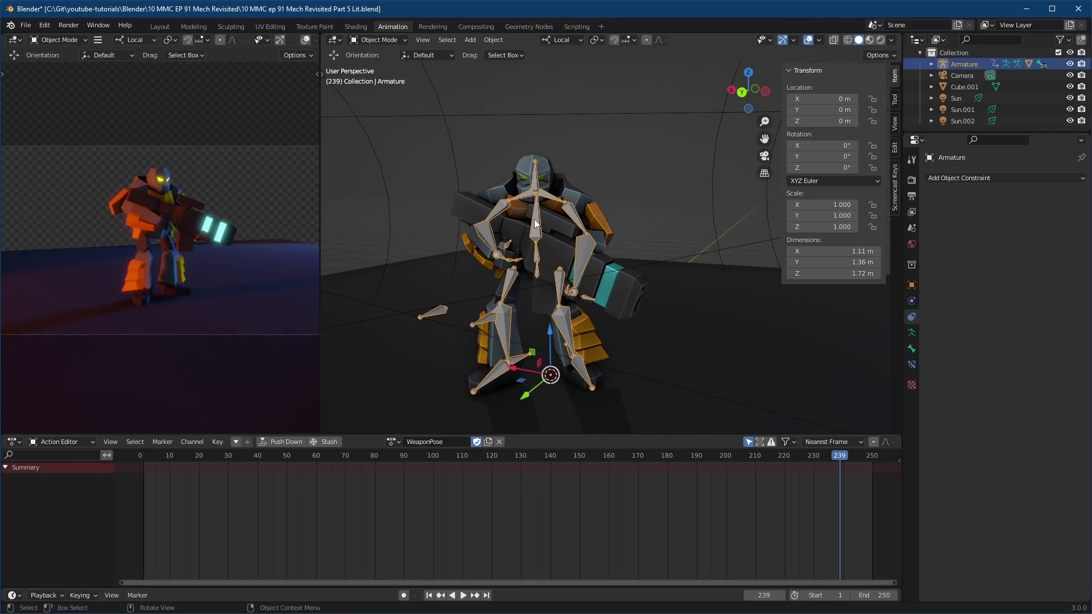
left_click(391, 442)
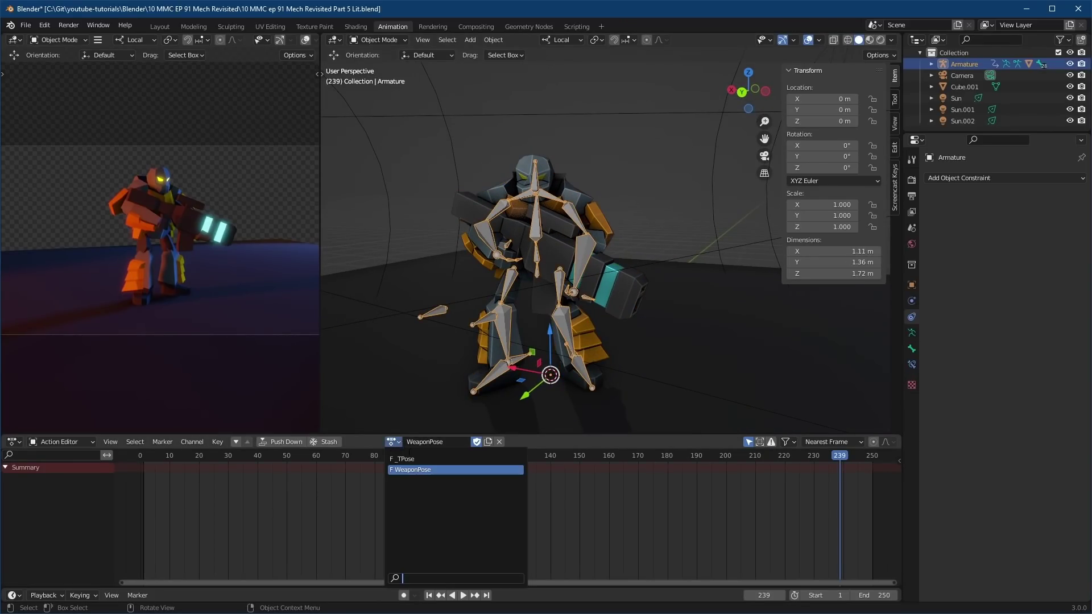
left_click(415, 468)
left_click(520, 162)
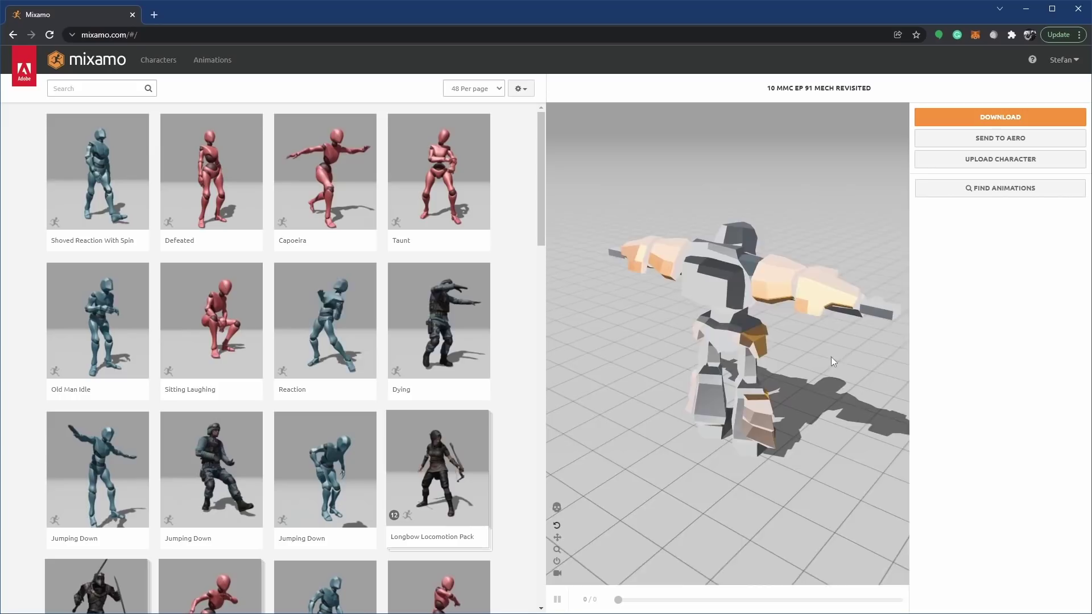
After viewing the textured mech in Mixamo, show Blender's viewport as Rendered and set the material's Metallic and Specular to 0
mouse_move(830, 356)
left_mouse_down()
mouse_move(734, 367)
mouse_move(626, 303)
mouse_move(646, 313)
left_mouse_up()
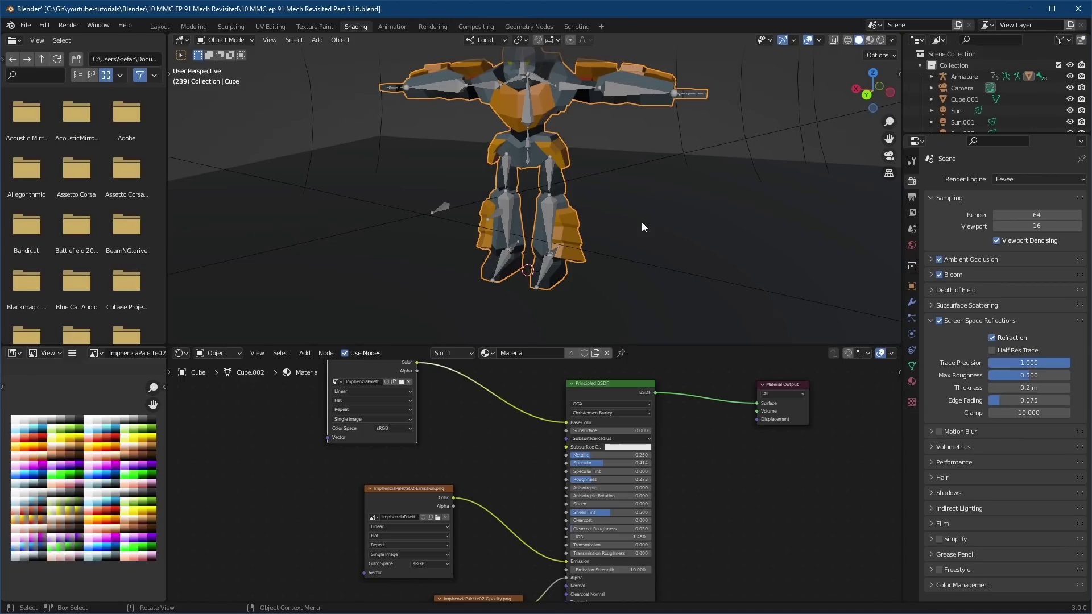
key("z")
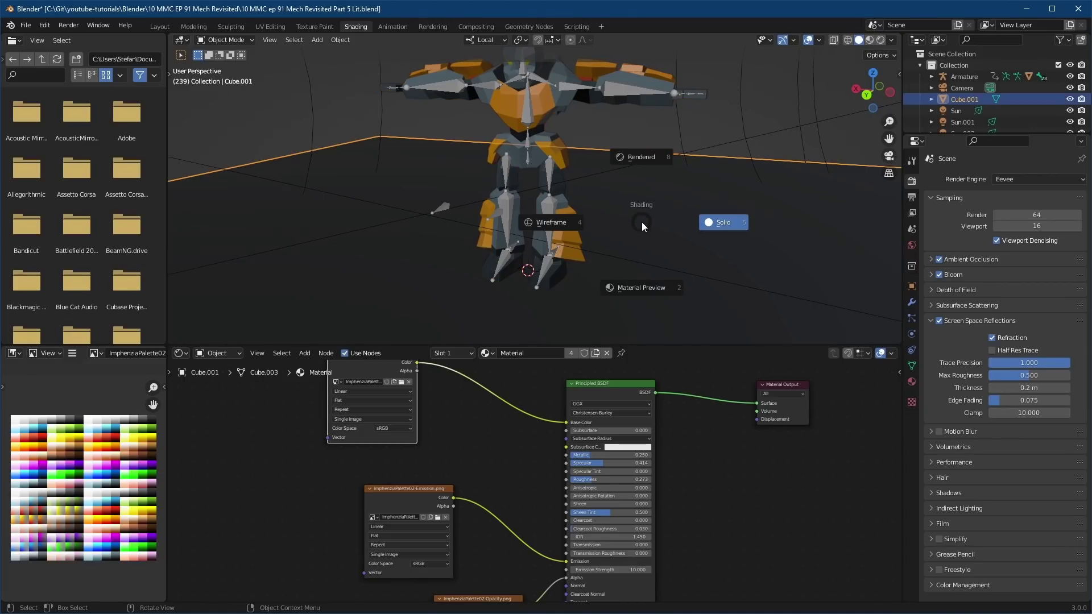
left_click(725, 224)
key("z")
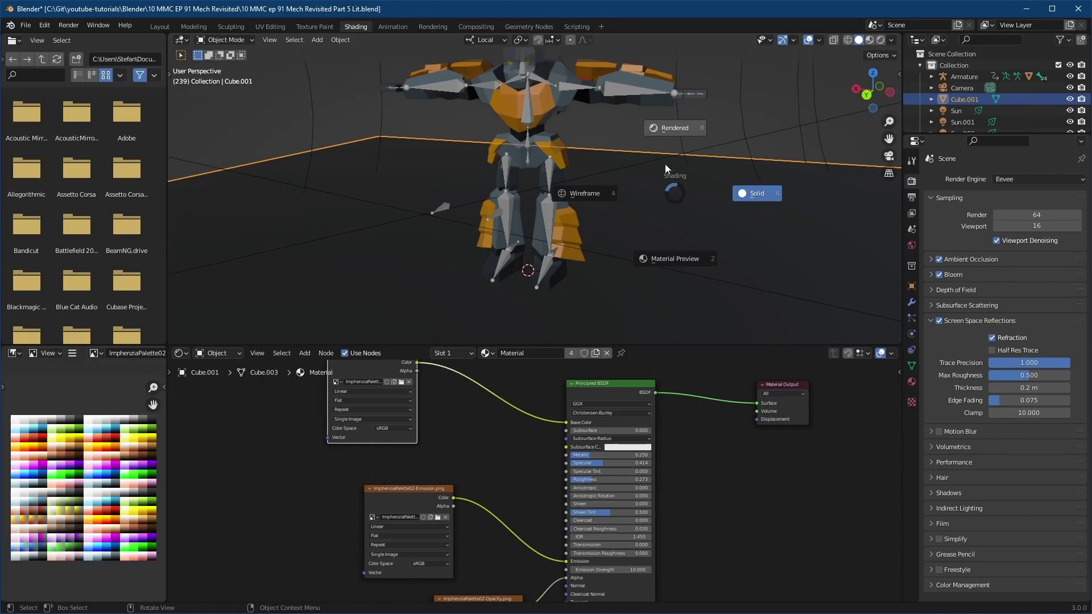
left_click(677, 126)
mouse_move(710, 201)
middle_mouse_down()
mouse_move(613, 187)
mouse_move(626, 179)
mouse_move(641, 189)
middle_mouse_up()
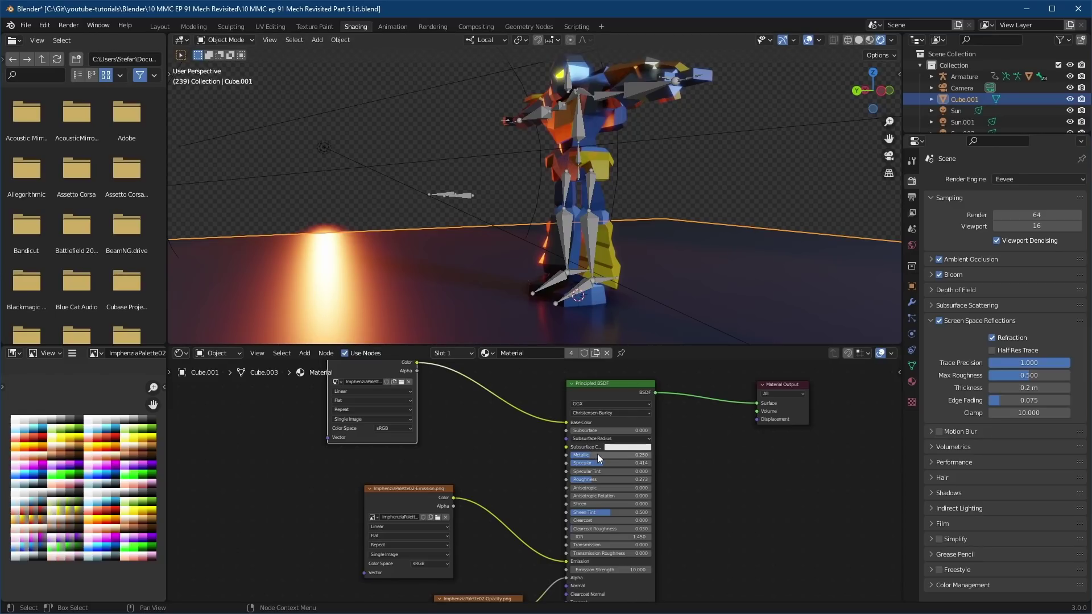
left_click_drag(608, 455, 566, 464)
Export the selected mech mesh and armature as FBX, overwriting Mech1.fbx with Selected Objects and FBX Units Scale enabled
left_click(569, 171)
left_click(26, 25)
mouse_move(70, 191)
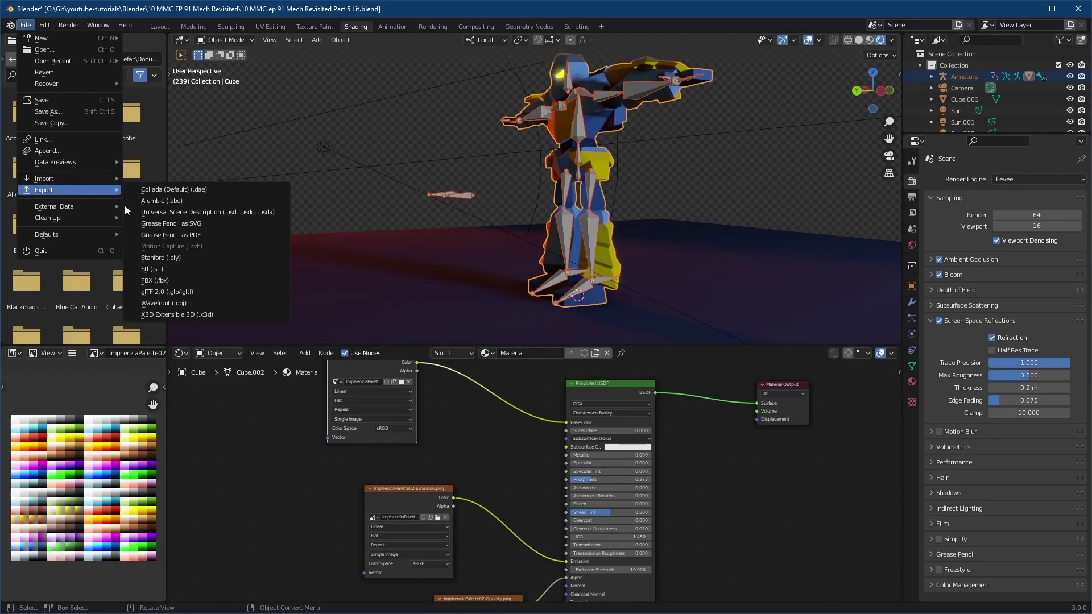
left_click(189, 280)
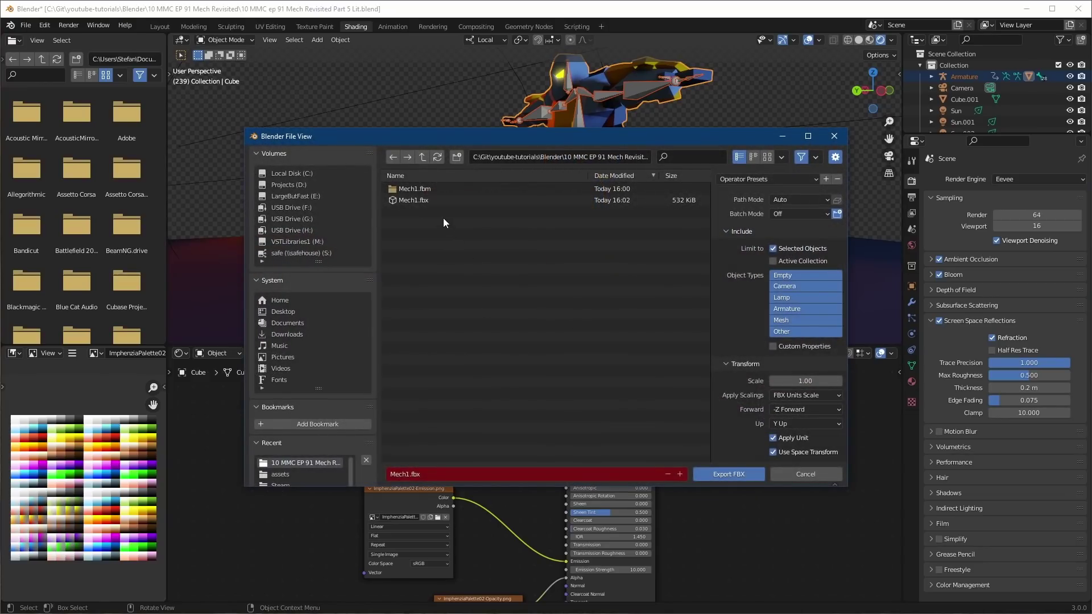
left_click(421, 200)
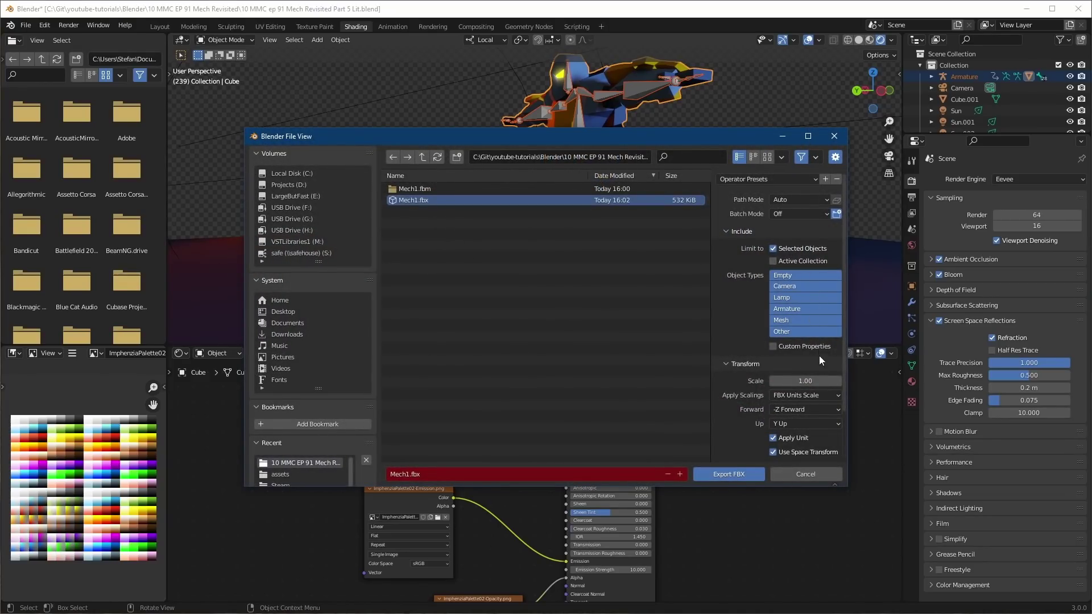
scroll(813, 369, "down", 3)
left_click(742, 473)
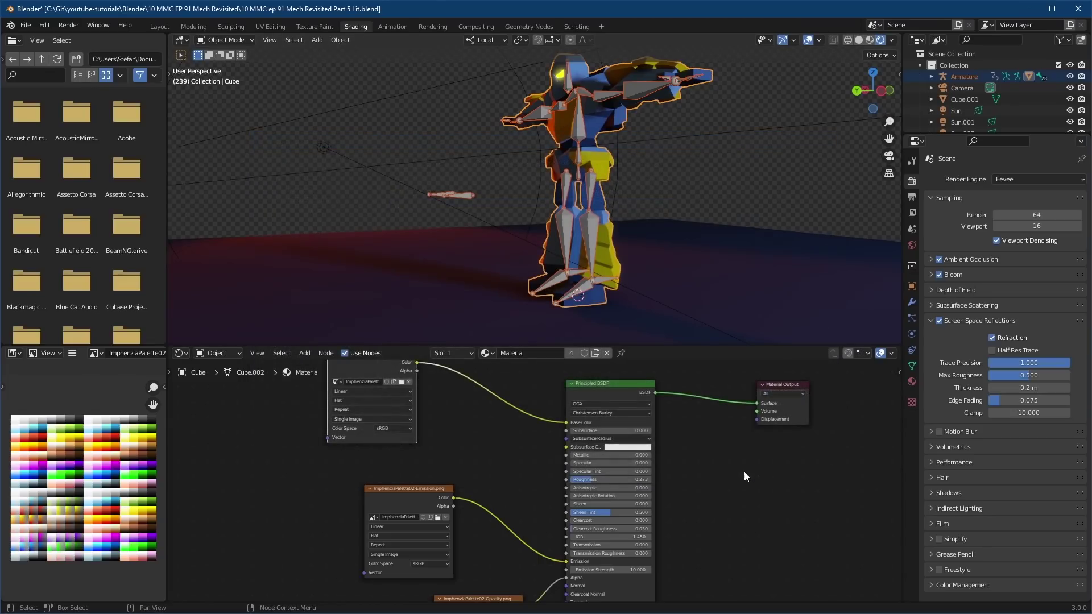
Switch from Blender to File Explorer and delete the outdated 10 MMC EP 91 Mech Revisited.zip archive
left_click(1026, 9)
key("alt+Tab")
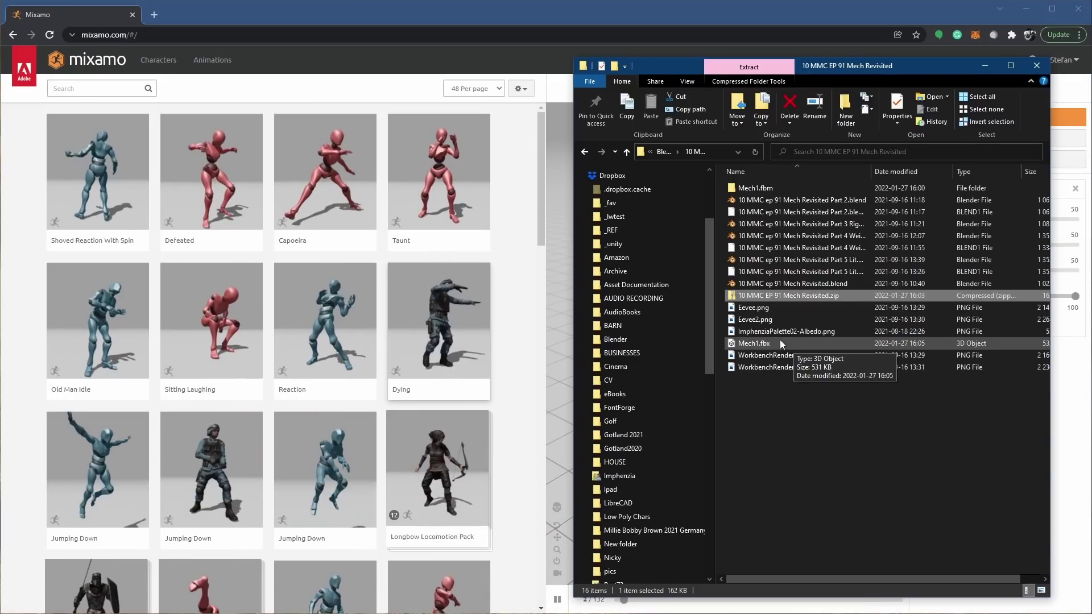
key("Delete")
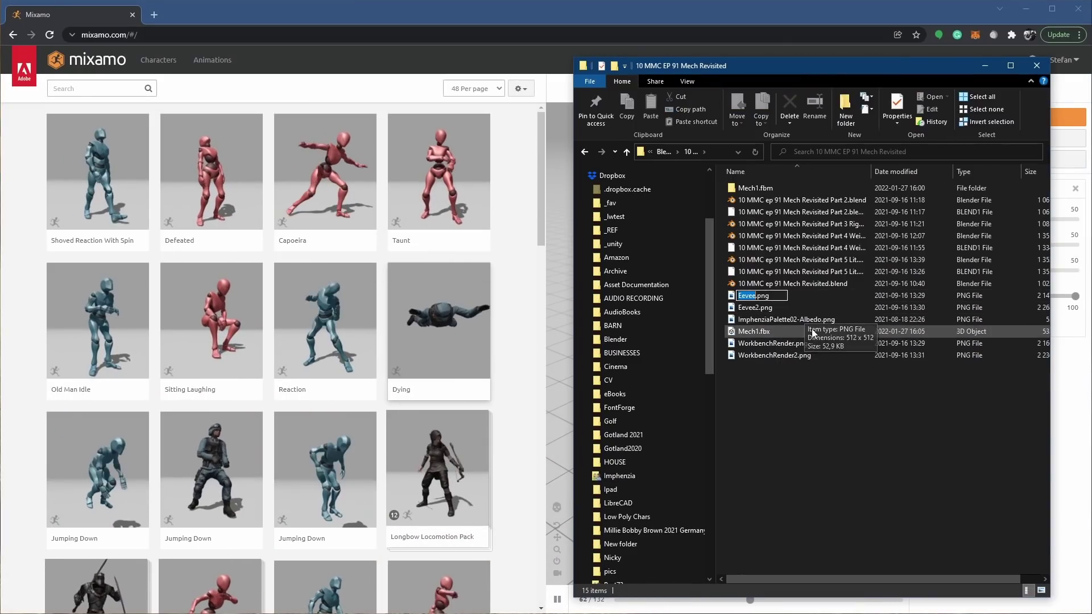
Compress ImphenziaPalette02-Albedo.png and the re-exported Mech1.fbx together into 10 MMC EP 91 Mech Revisited.zip with 7-Zip
left_click(792, 323)
left_click(751, 332, "ctrl")
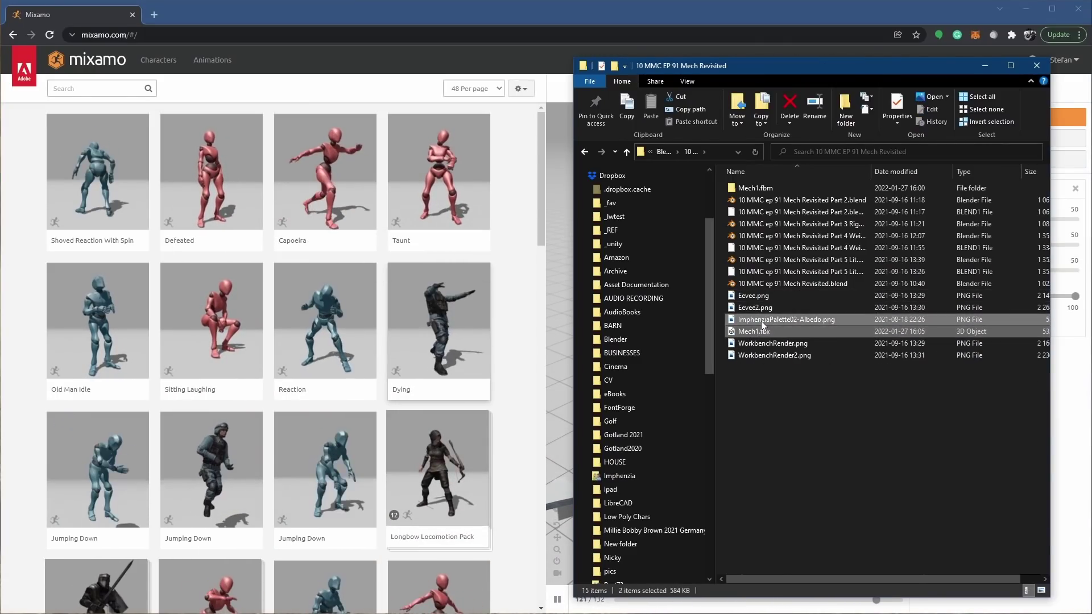
right_click(762, 321)
mouse_move(823, 464)
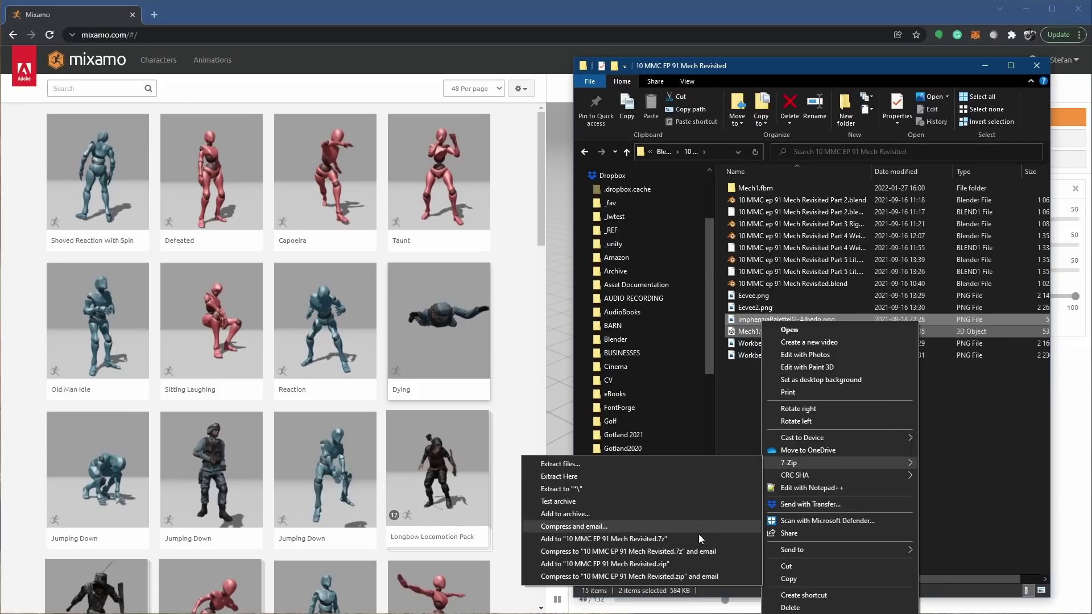
left_click(669, 564)
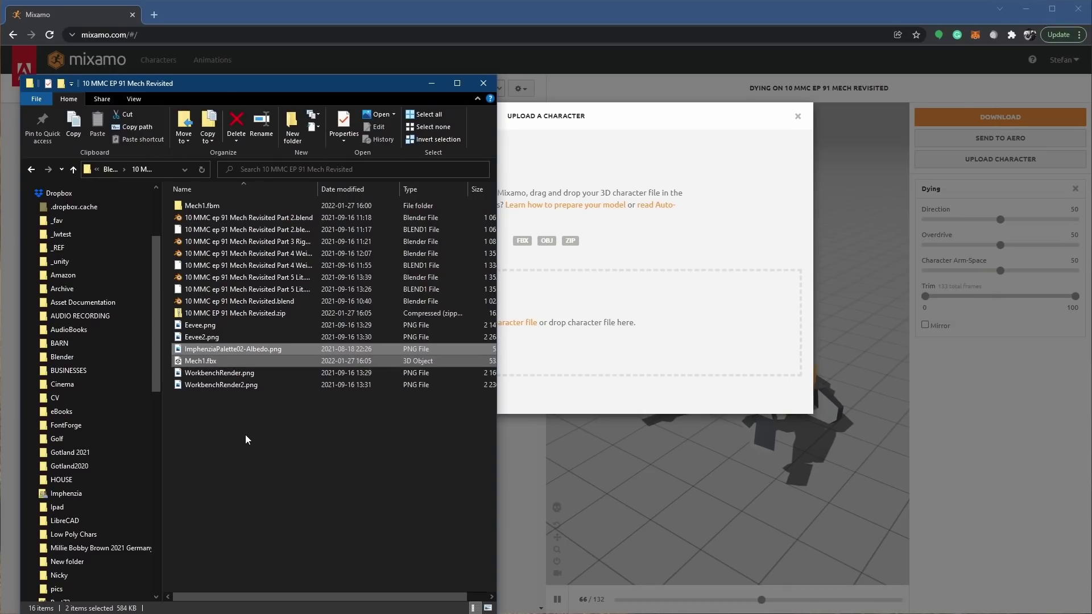
Upload 10 MMC EP 91 Mech Revisited.zip to Mixamo as a character and accept it in the Auto-Rigger review
left_click_drag(235, 313, 609, 336)
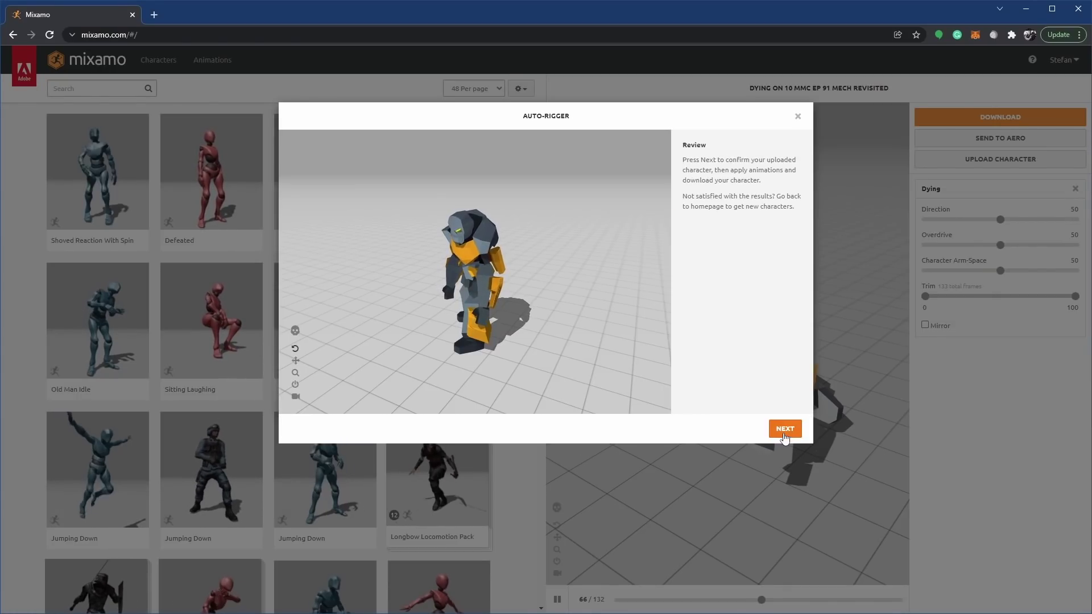
left_click(784, 435)
left_click(787, 429)
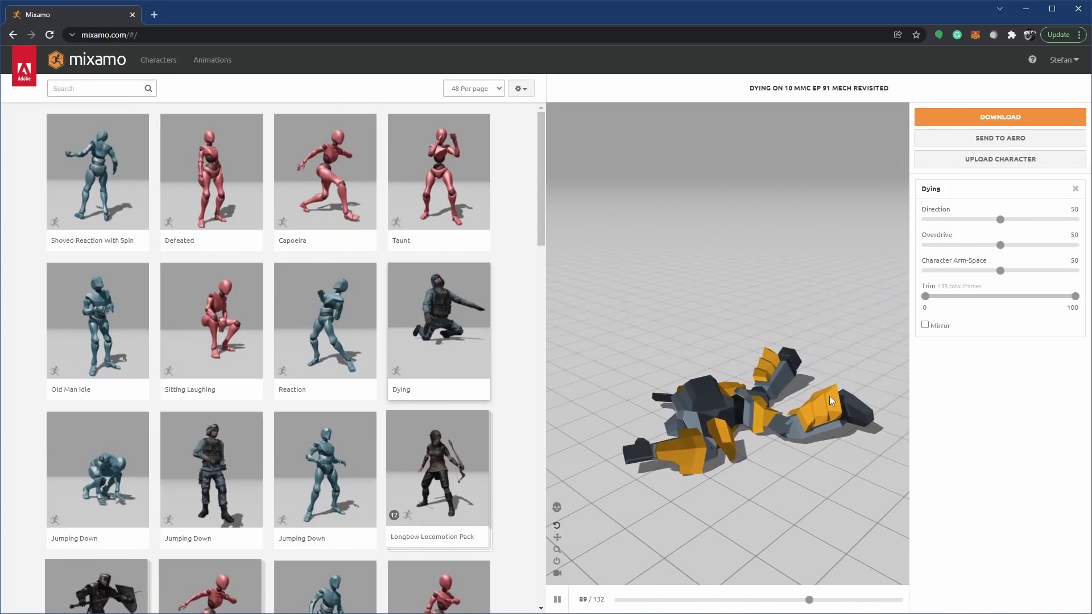
Apply the Silly Dancing animation to the mech with Character Arm-Space 85, Energy Level 100 and Overdrive 93
left_click(325, 182)
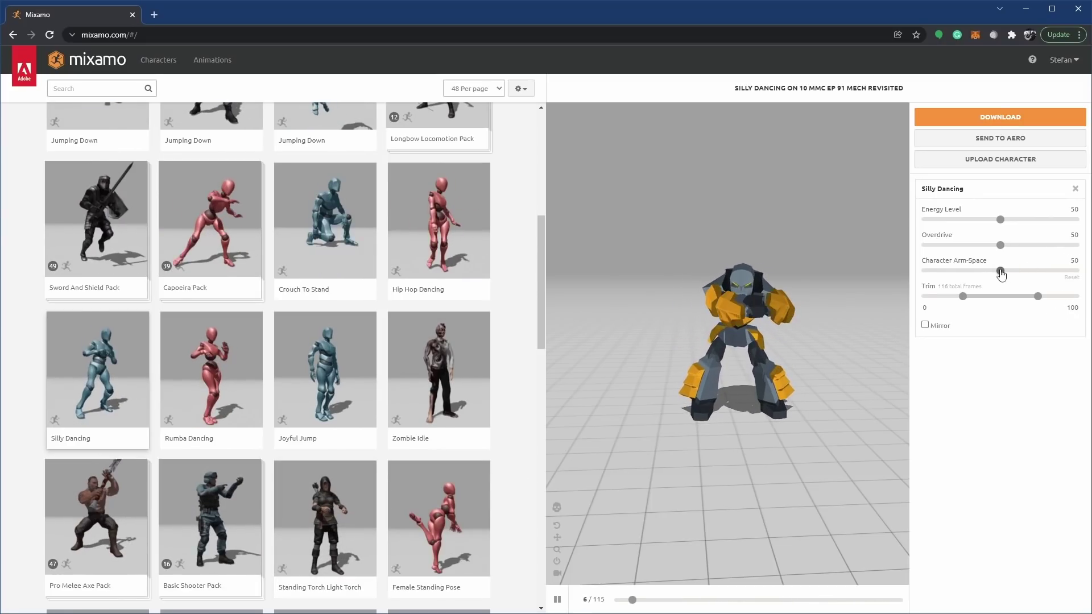
left_click_drag(1044, 273, 1053, 272)
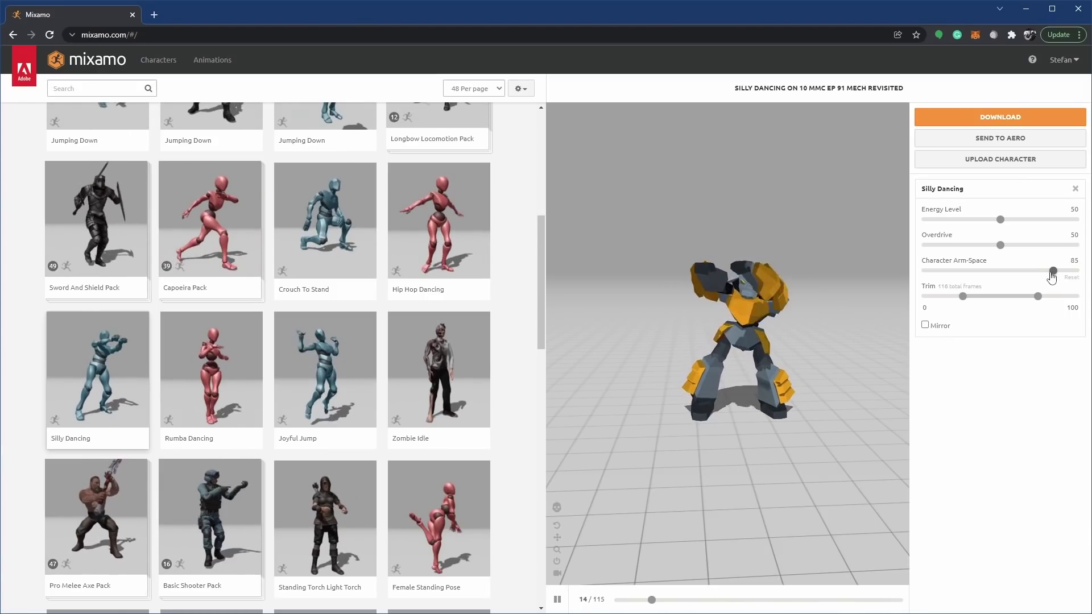
left_click_drag(1001, 226, 1075, 221)
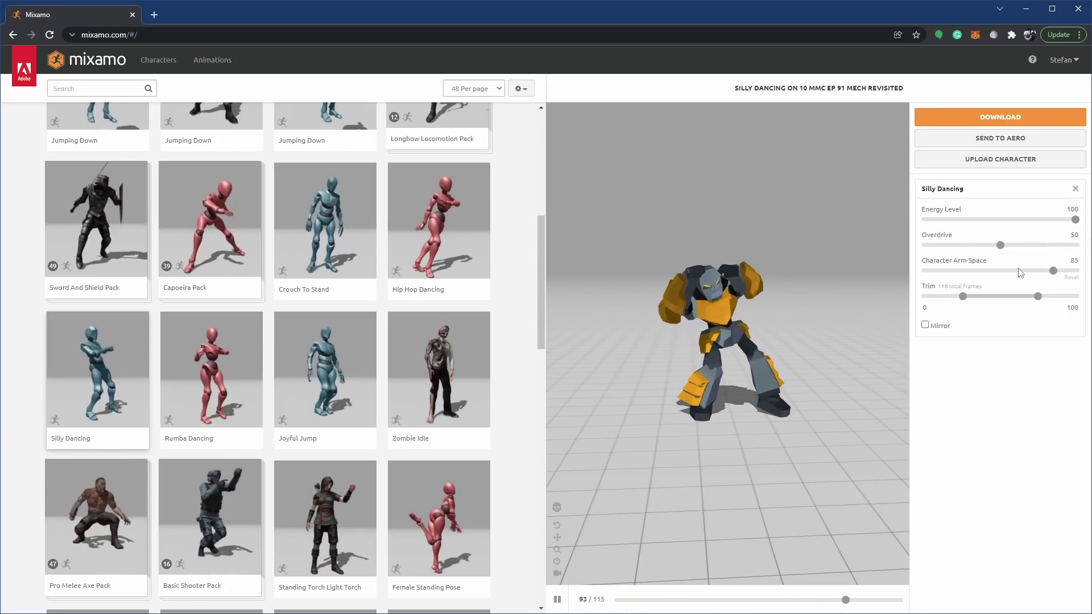
left_click_drag(1001, 246, 1073, 258)
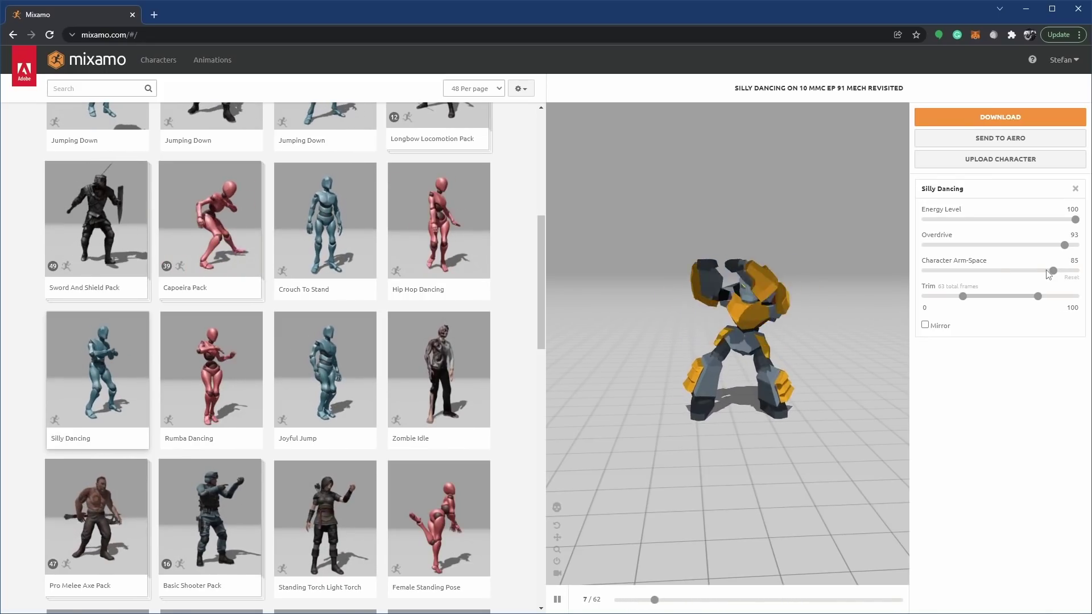
Apply the Thriller Part 3 animation to the mech and set its Character Arm-Space to 84
scroll(377, 449, "down", 3)
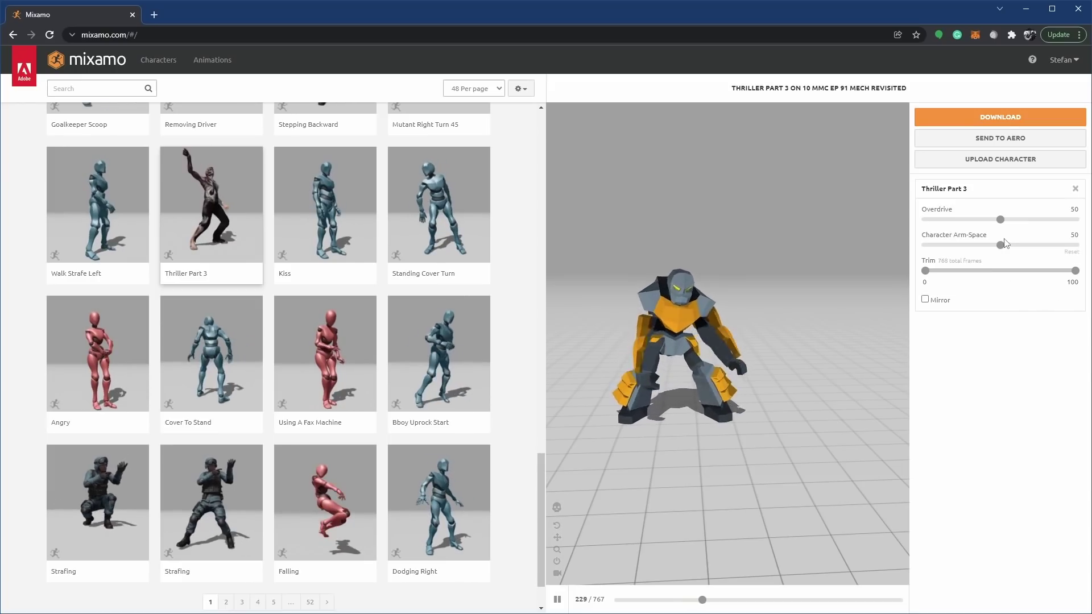
left_click_drag(1000, 245, 1049, 250)
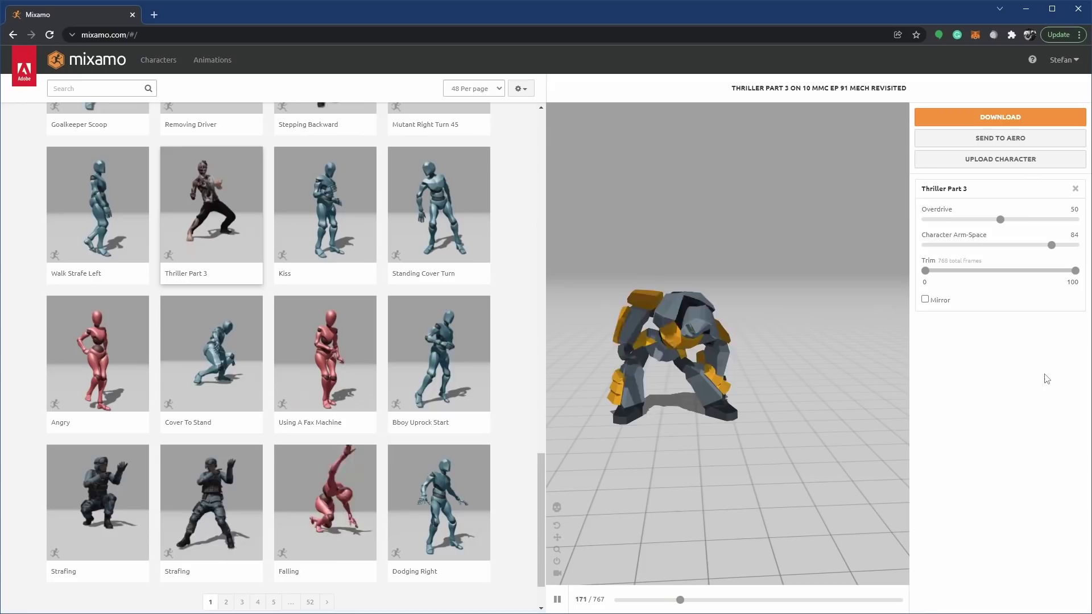
Go to page 2 of the animation library and apply the Martelo 2 animation to the mech
scroll(390, 356, "down", 2)
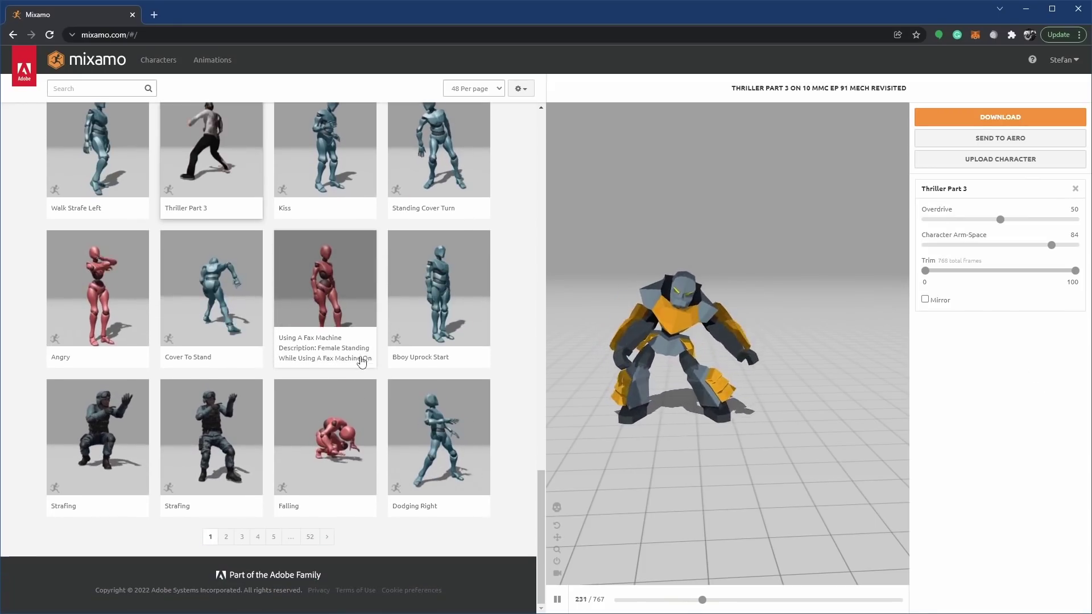
left_click(226, 536)
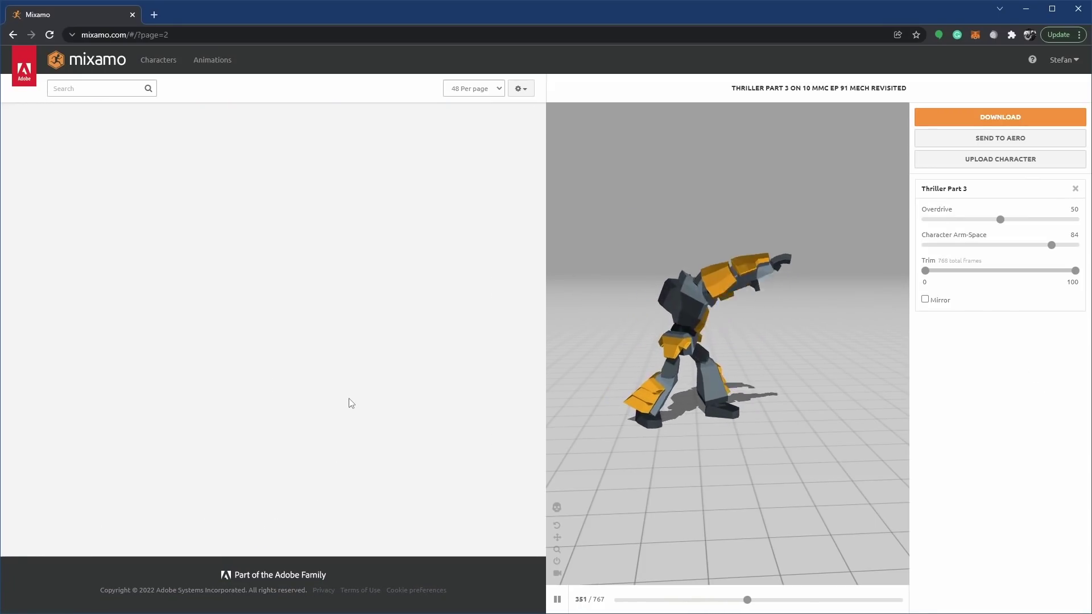
left_click(434, 386)
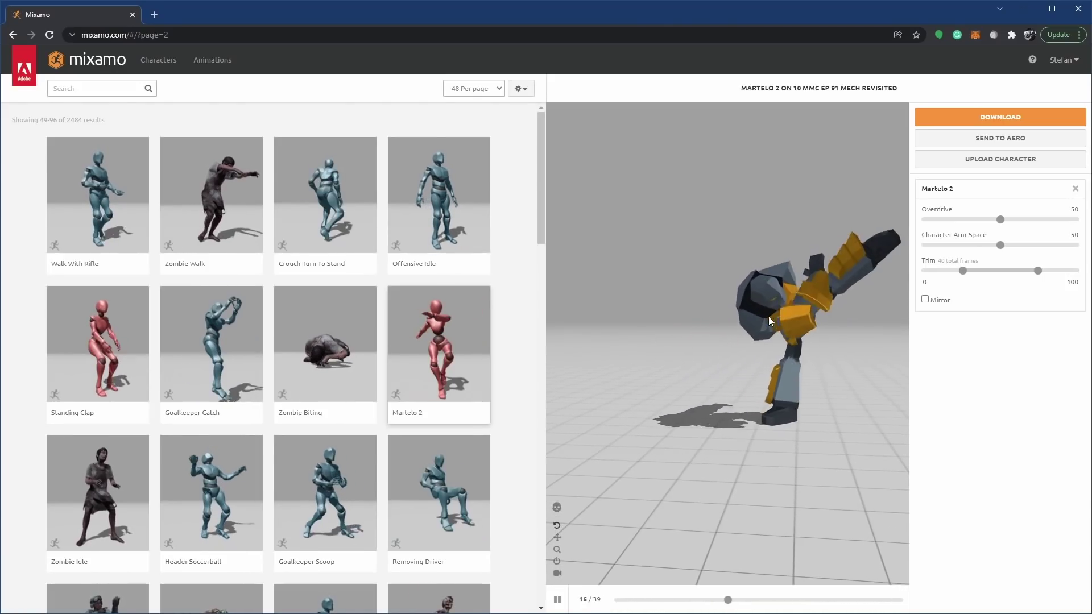